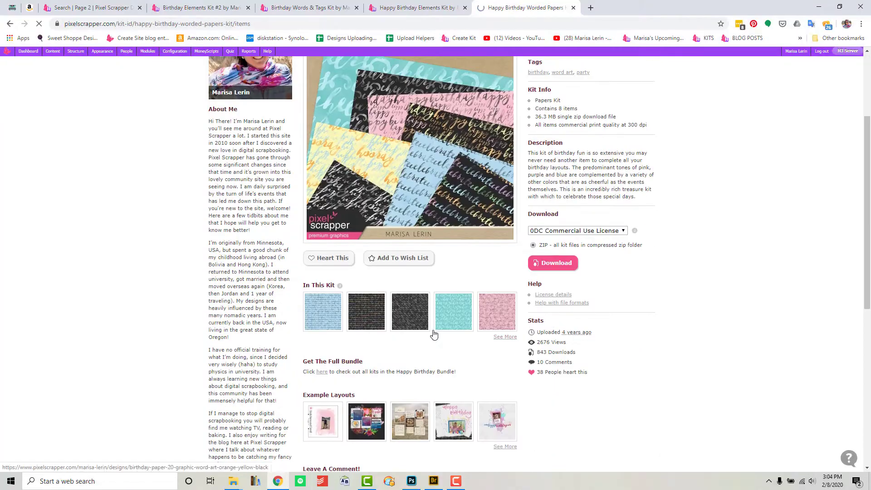
Open three Happy Birthday Worded Papers in tabs and download Birthday Paper 22b
middle_click(434, 334)
middle_click(535, 295)
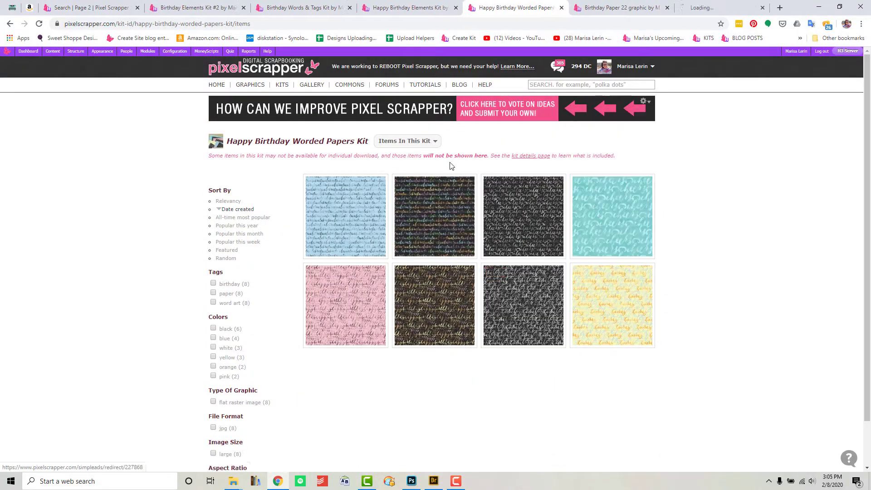
middle_click(369, 247)
key("ctrl+Tab")
key("ctrl+Tab")
left_click(701, 9)
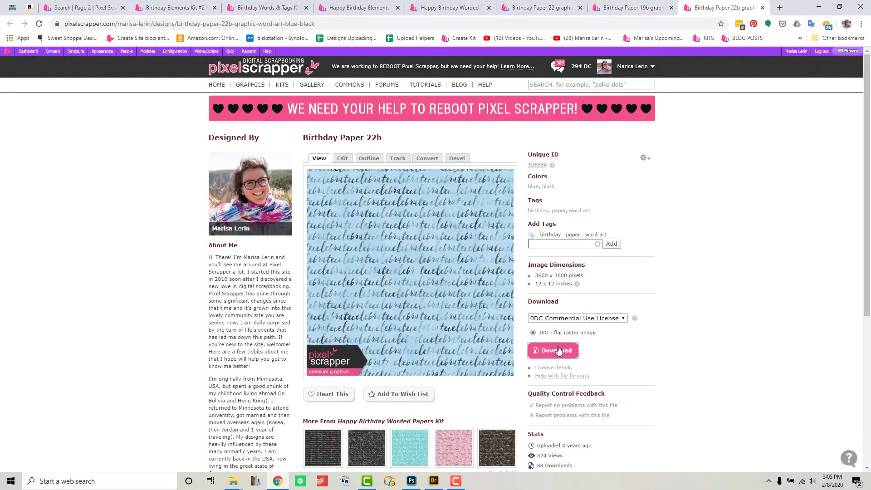
left_click(552, 350)
key("ctrl+shift+Tab")
Bring up the Downloads folder alongside the Week 46 page in Photoshop
left_click(818, 8)
mouse_move(232, 481)
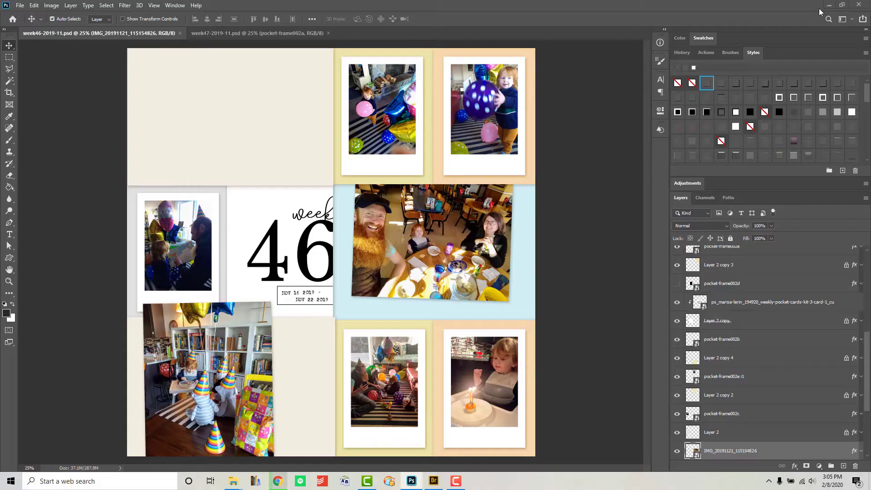
left_click(233, 453)
left_click(267, 440)
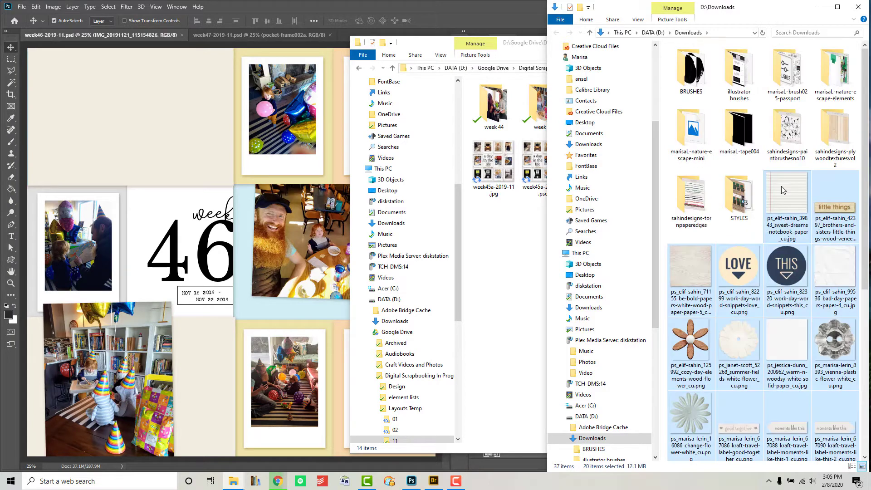
left_click(107, 92)
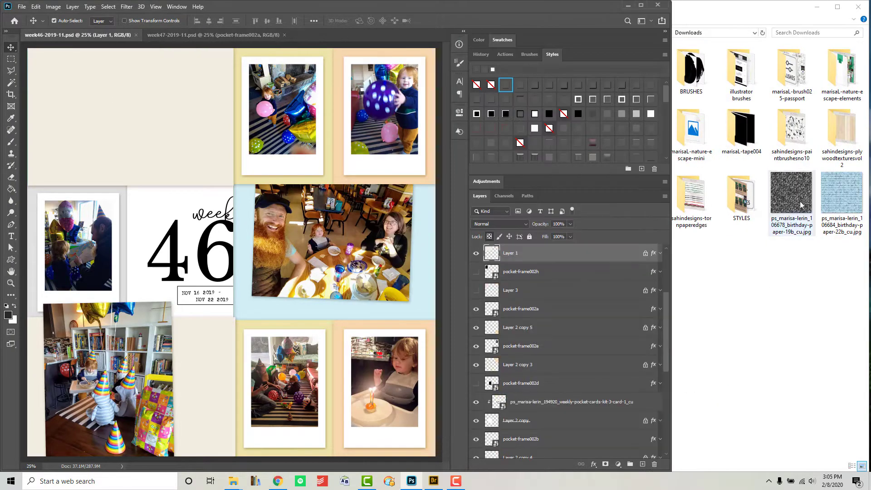
Clip the black hooray paper into the top-left block and the blue celebrate paper into the bottom-left block
left_click_drag(791, 192, 502, 237)
left_click(536, 288, "alt")
left_click_drag(841, 192, 536, 272)
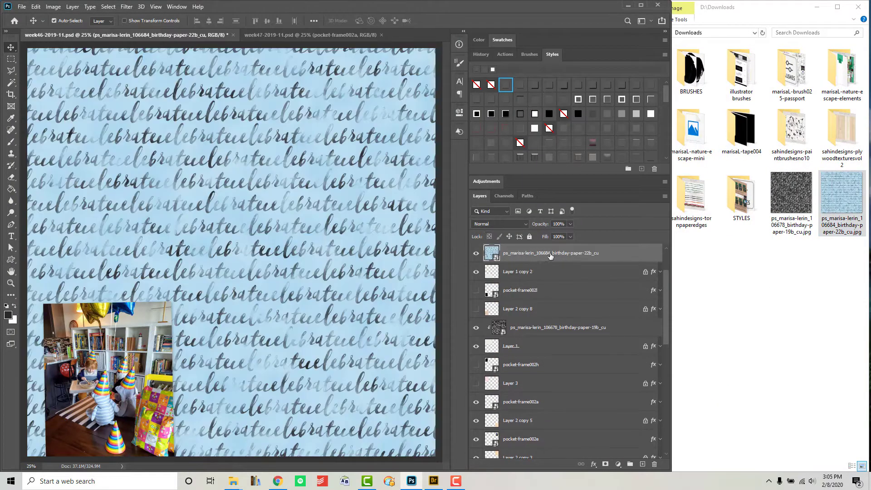
left_click(515, 285, "alt")
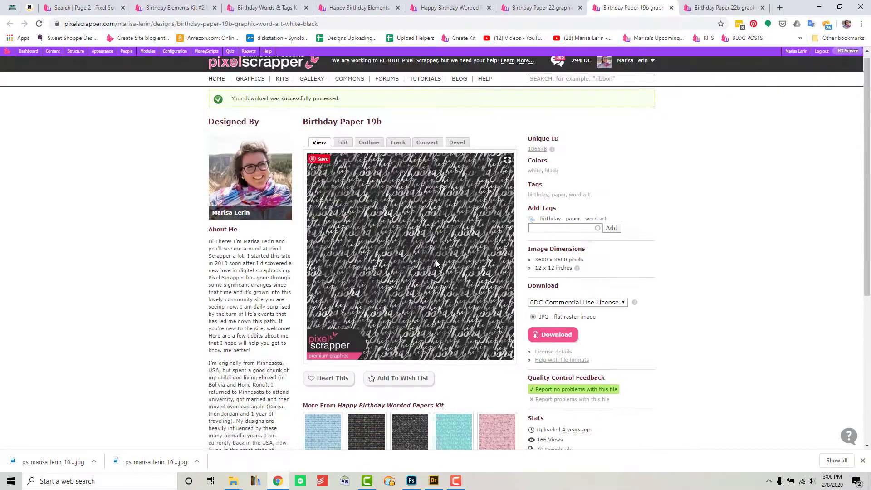
key("ctrl+w")
key("ctrl+w")
key("ctrl+w")
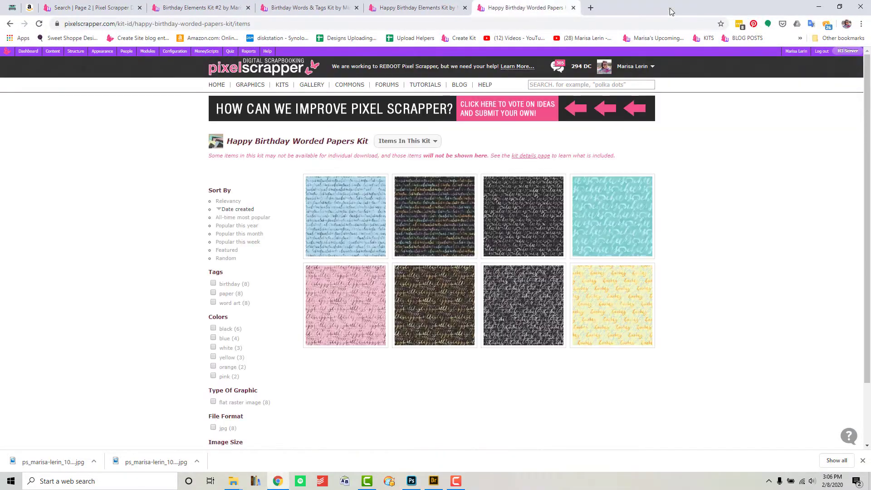
List all Happy Birthday Bundle items, filtered to 12x12 papers
left_click(410, 192)
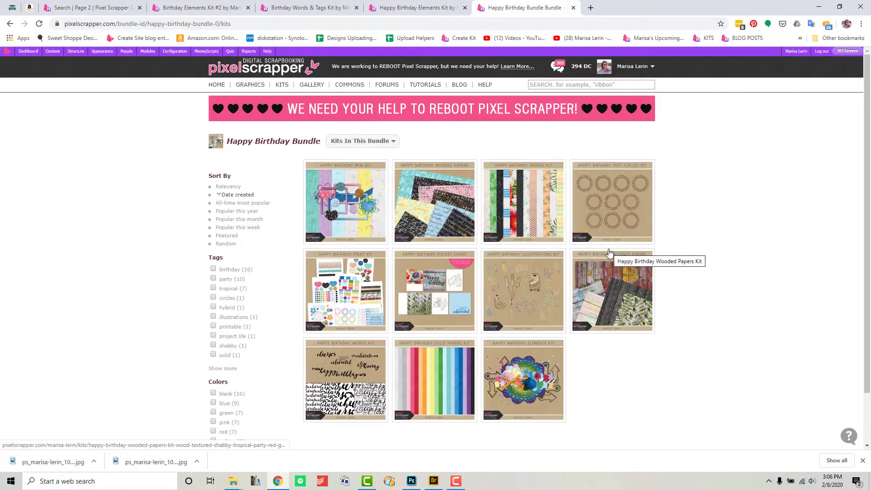
left_click(370, 167)
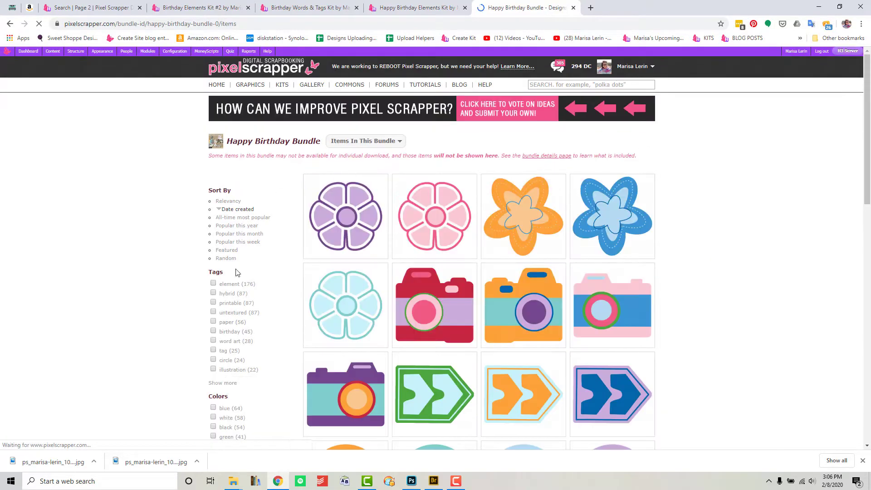
scroll(214, 130, "down", 10)
scroll(657, 200, "down", 2)
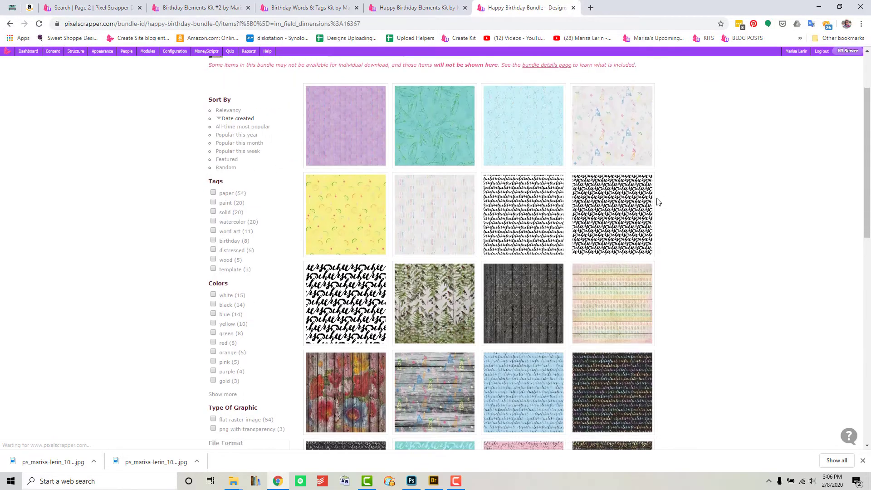
scroll(658, 200, "down", 3)
left_click(413, 481)
scroll(559, 181, "down", 2)
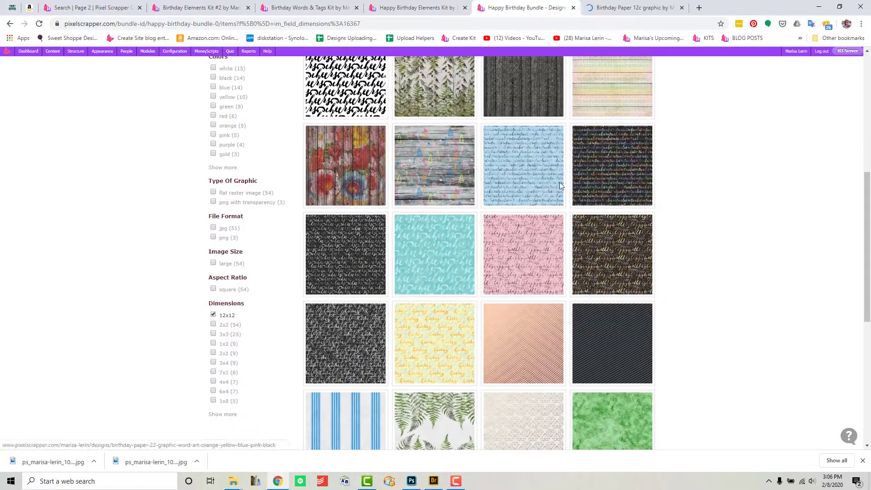
scroll(559, 181, "down", 2)
scroll(559, 181, "down", 3)
Open the blue striped paper and other bundle papers in new tabs
right_click(368, 166)
left_click(368, 165)
scroll(499, 272, "down", 5)
left_click(583, 431)
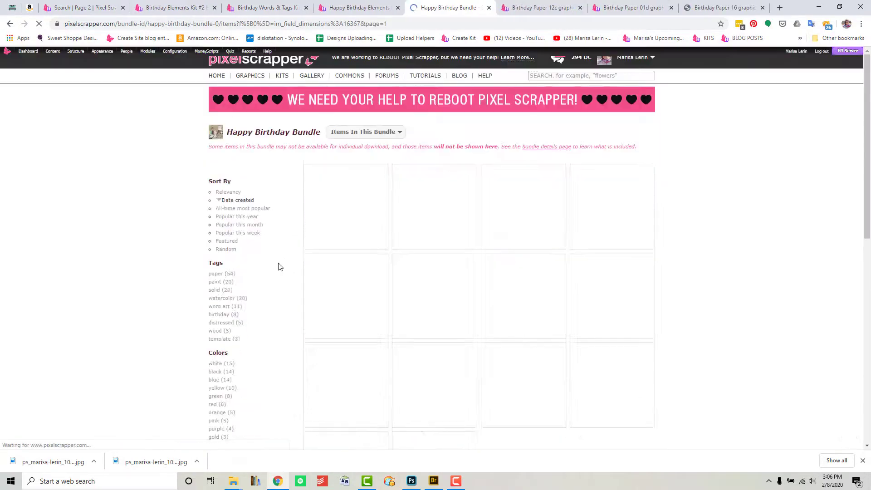
scroll(499, 272, "down", 10)
left_click(540, 7)
Download Birthday Papers 12c, 01d and 16 and bring the Downloads folder forward
left_click(544, 351)
left_click(632, 7)
left_click(567, 349)
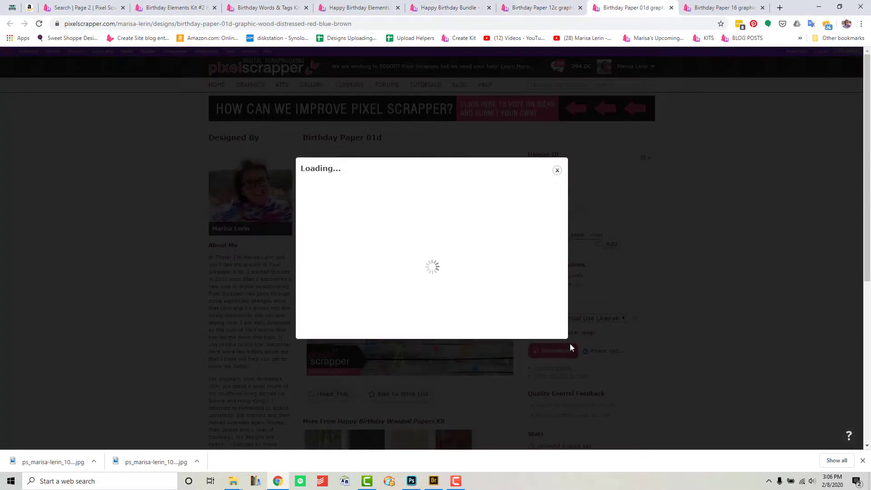
left_click(724, 7)
left_click(556, 350)
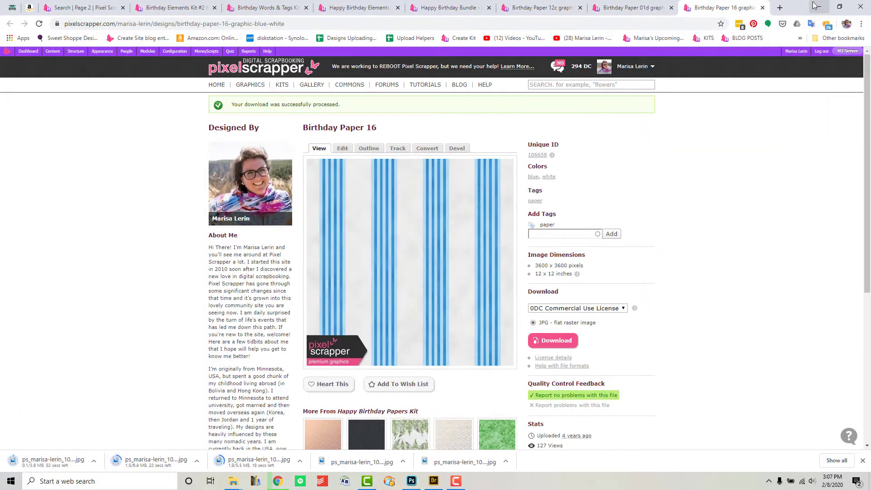
left_click(815, 6)
left_click(411, 481)
left_click(773, 339)
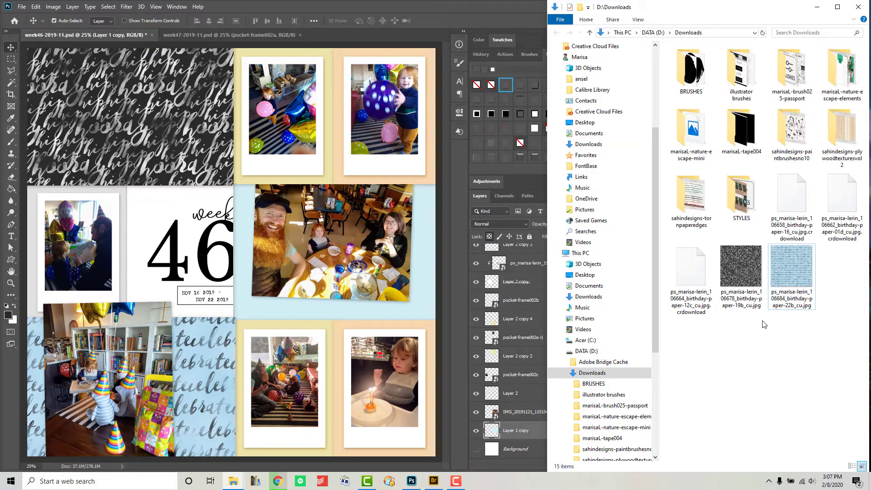
Place candle paper 12c and clip it into the centre band
left_click_drag(841, 277, 318, 250)
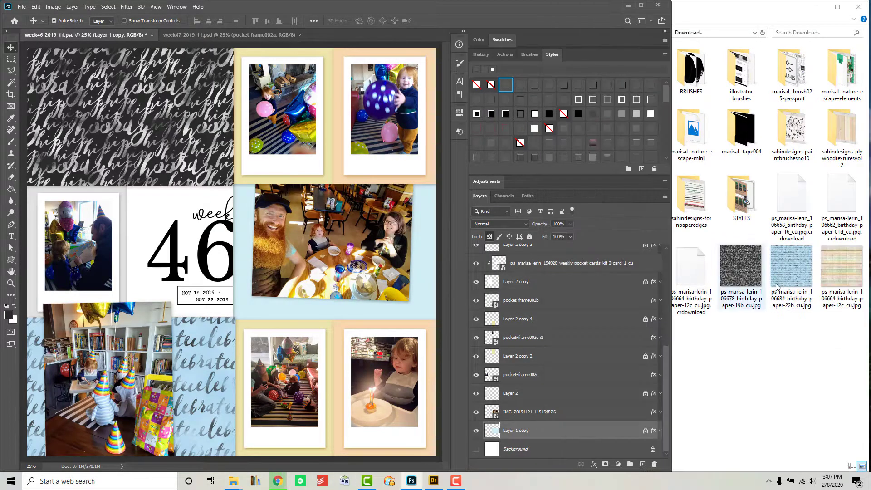
key("Return")
right_click(560, 430)
left_click(641, 235)
Clip striped paper 16 behind the left photo, rotated 90° to run horizontally
left_click(521, 392)
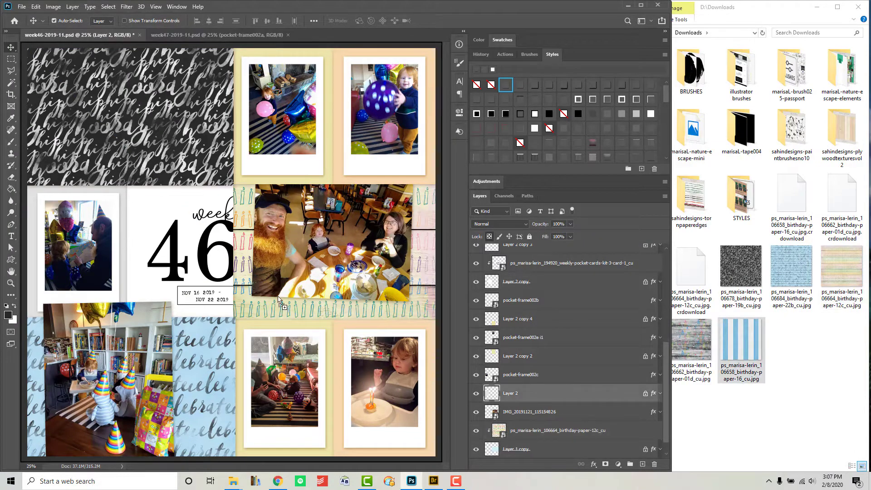
left_click_drag(741, 344, 318, 249)
key("Return")
right_click(585, 392)
left_click(635, 200)
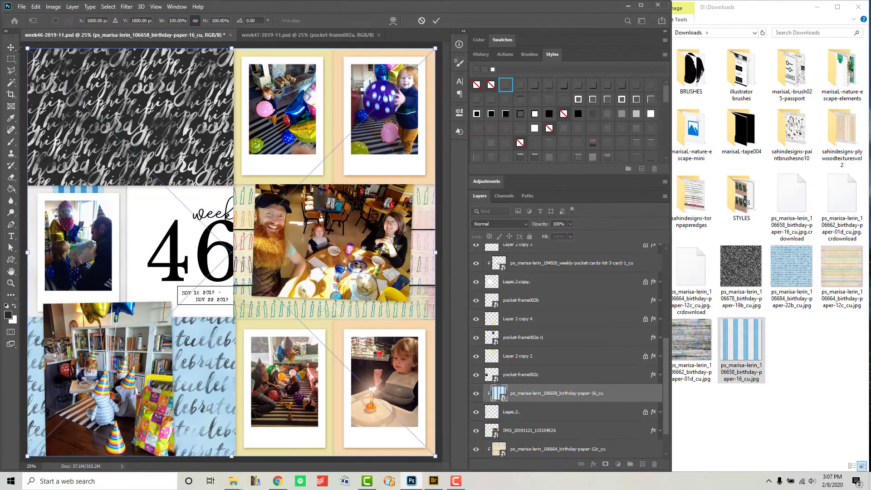
left_click_drag(22, 55, 403, 112)
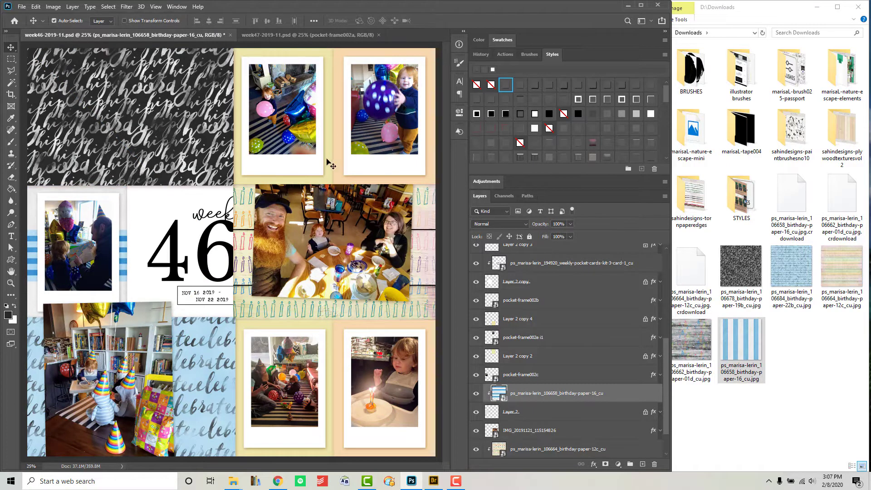
Clip crayon-on-wood paper 01d into the top-left block
left_click(756, 287)
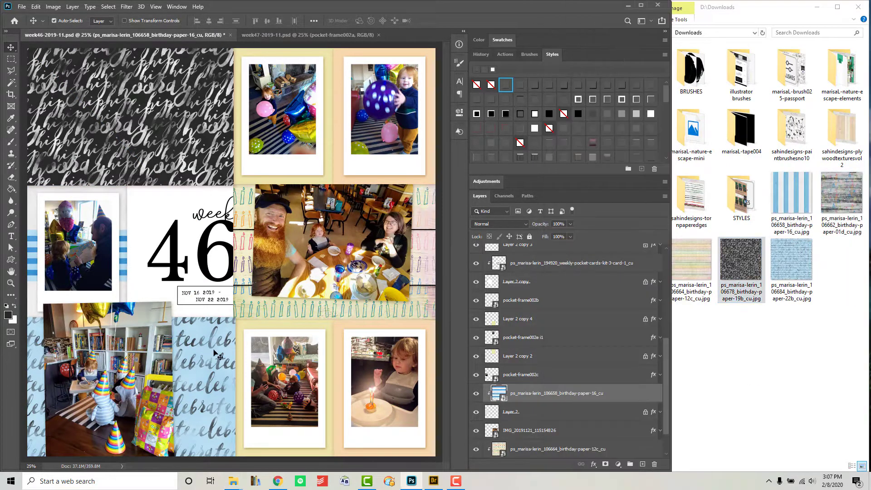
left_click_drag(837, 206, 227, 249)
key("Return")
right_click(553, 253)
left_click(593, 283)
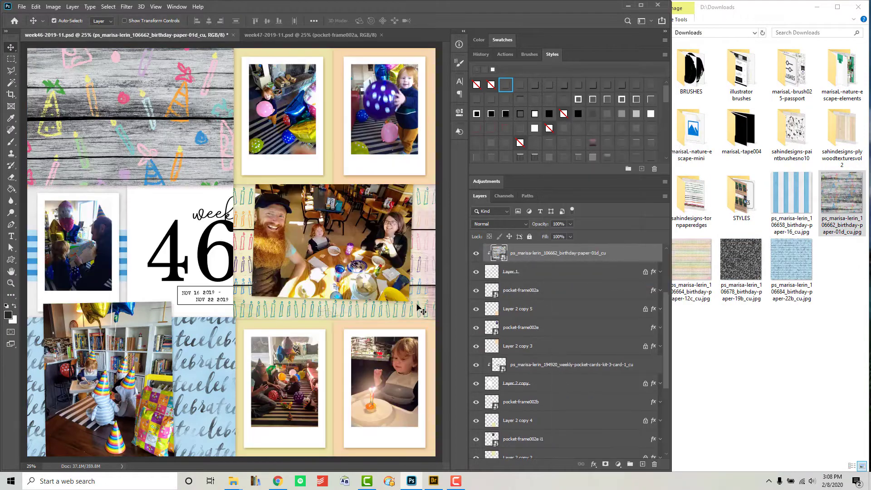
key("ctrl+z")
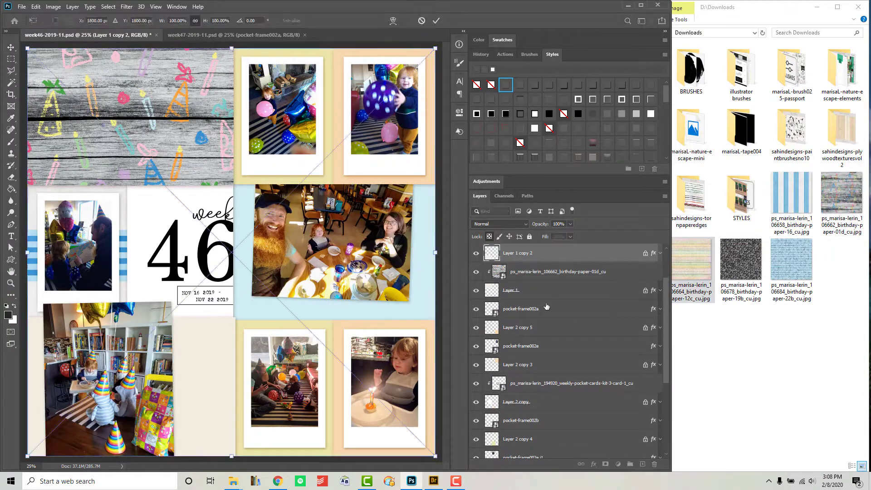
key("Escape")
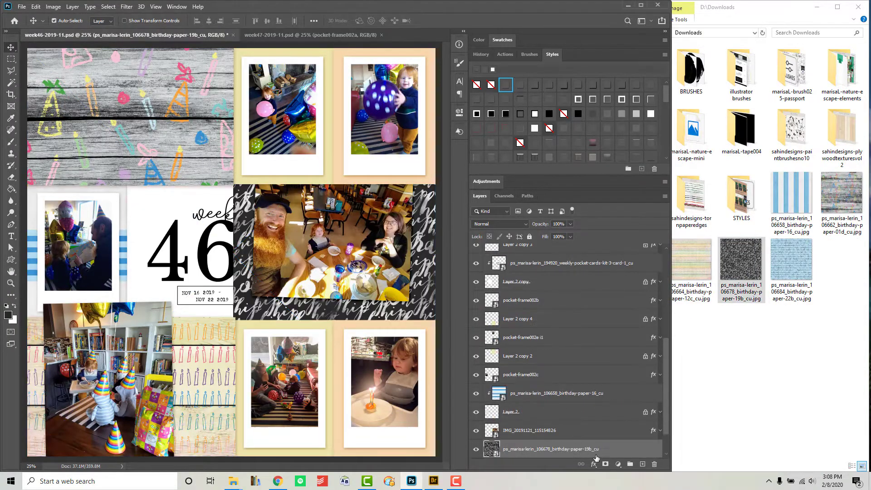
key("alt+Tab")
Close the already downloaded paper tabs
left_click(762, 8)
left_click(671, 7)
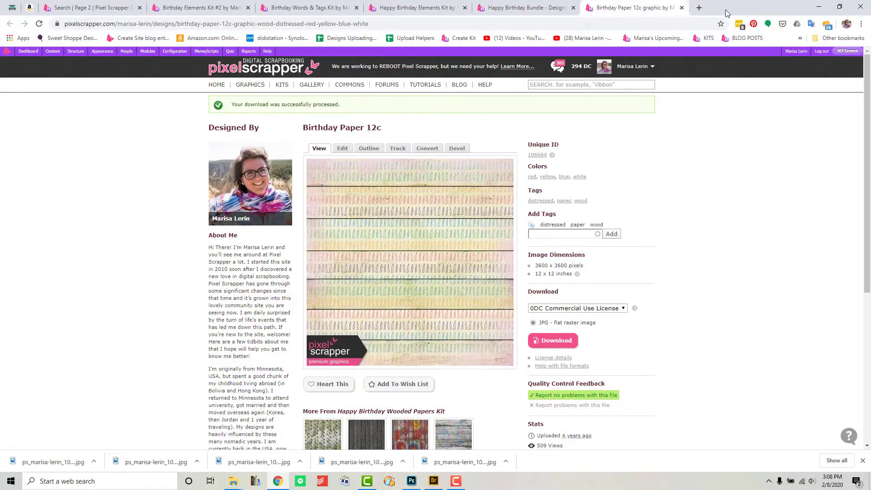
left_click(580, 8)
scroll(595, 272, "up", 3)
Open several birthday solid papers, including Solid Paper White, in new tabs
middle_click(434, 303)
right_click(447, 393)
left_click(484, 218)
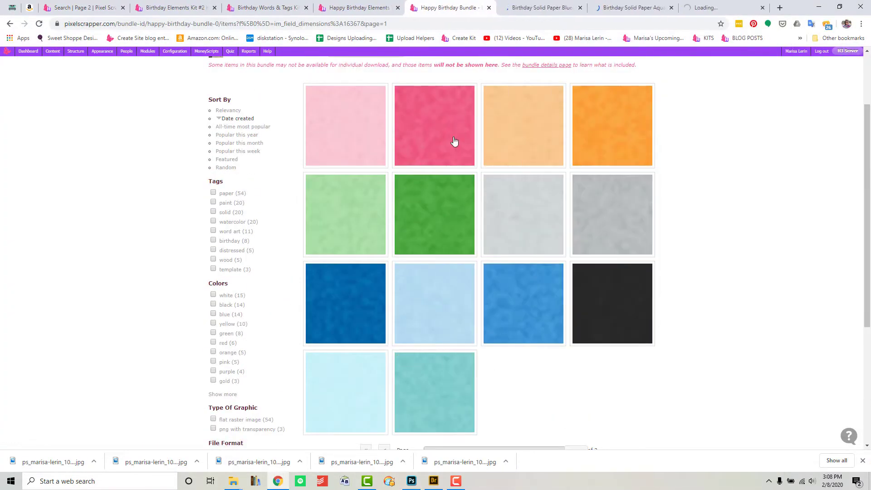
scroll(581, 426, "down", 2)
left_click(383, 358)
scroll(614, 363, "down", 4)
right_click(526, 181)
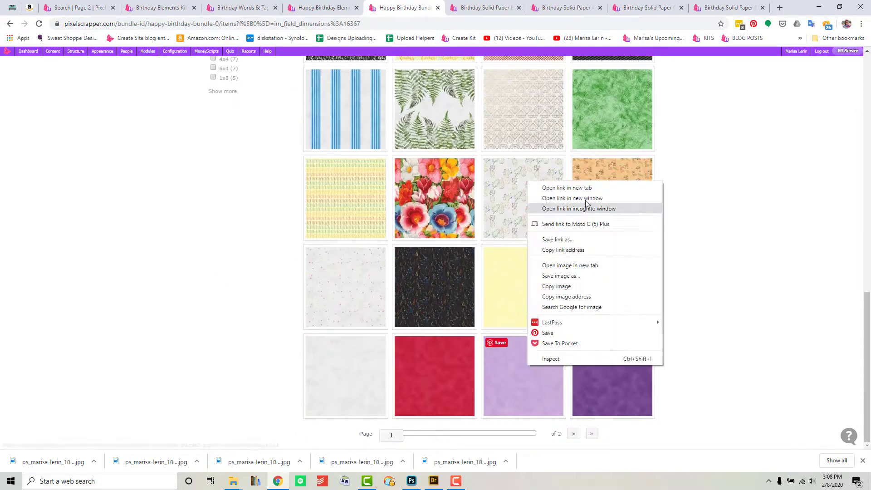
left_click(554, 186)
left_click(361, 381)
Download the aqua, Orange2, pink and purple solid papers and close their finished pages
left_click(396, 8)
left_click(553, 340)
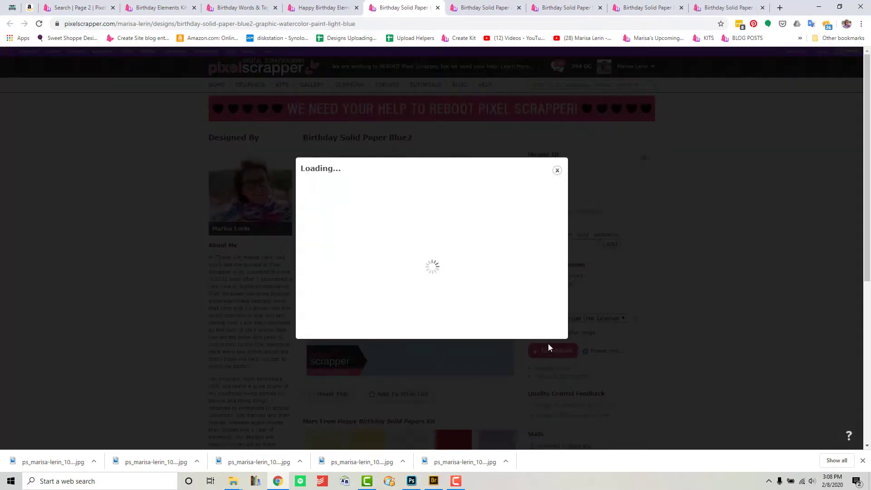
left_click(573, 395)
left_click(396, 8)
left_click(552, 340)
left_click(558, 395)
left_click(489, 7)
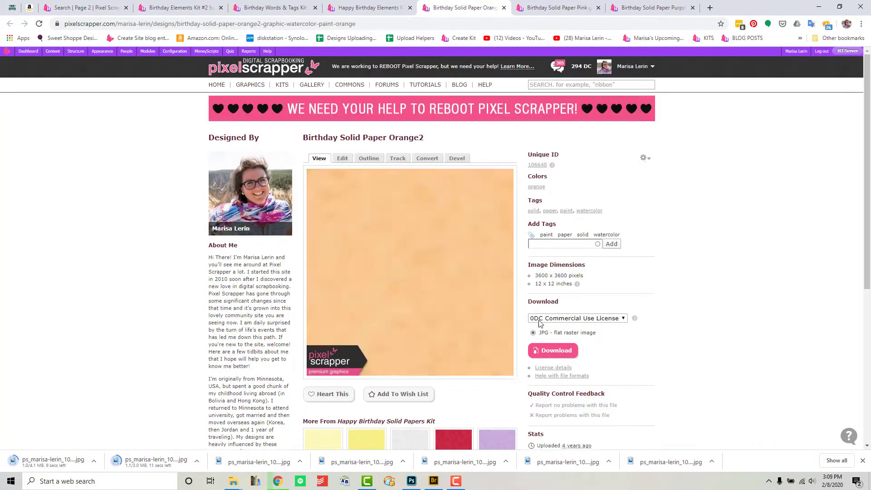
left_click(553, 340)
left_click(489, 8)
left_click(553, 340)
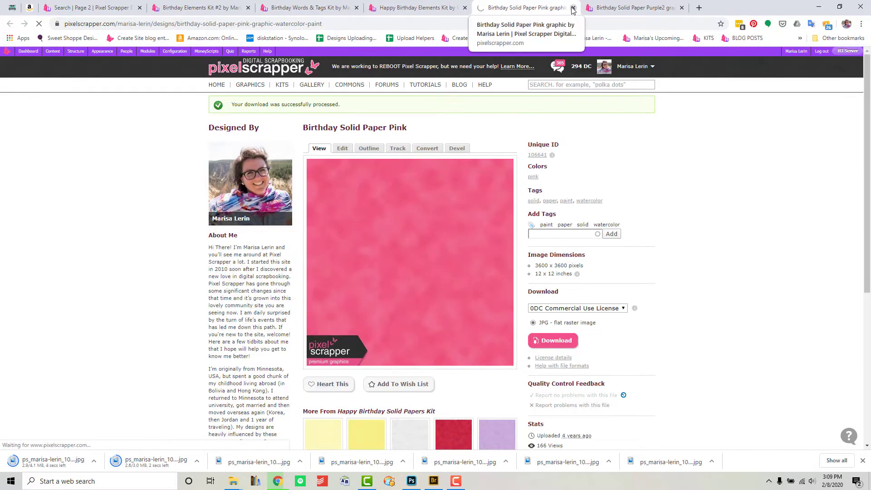
left_click(572, 8)
left_click(553, 350)
Place the light blue, white and purple solid papers into Week 46 frames
key("alt+Tab")
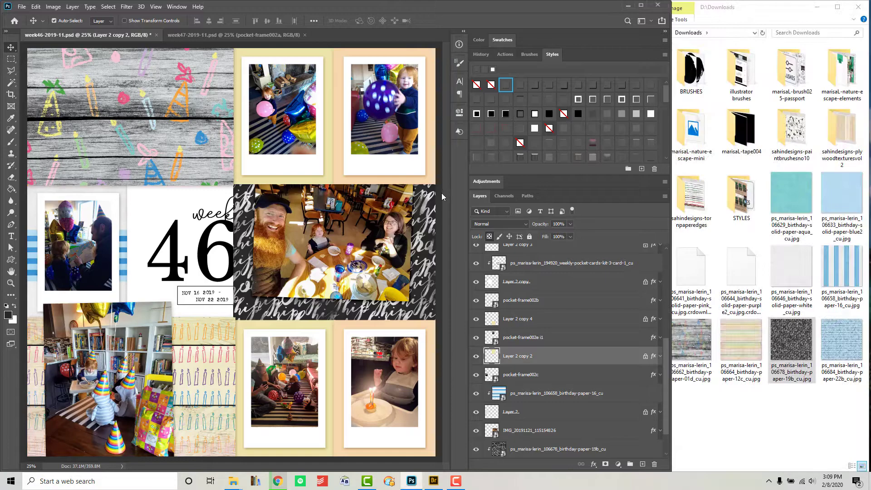
left_click_drag(837, 184, 607, 283)
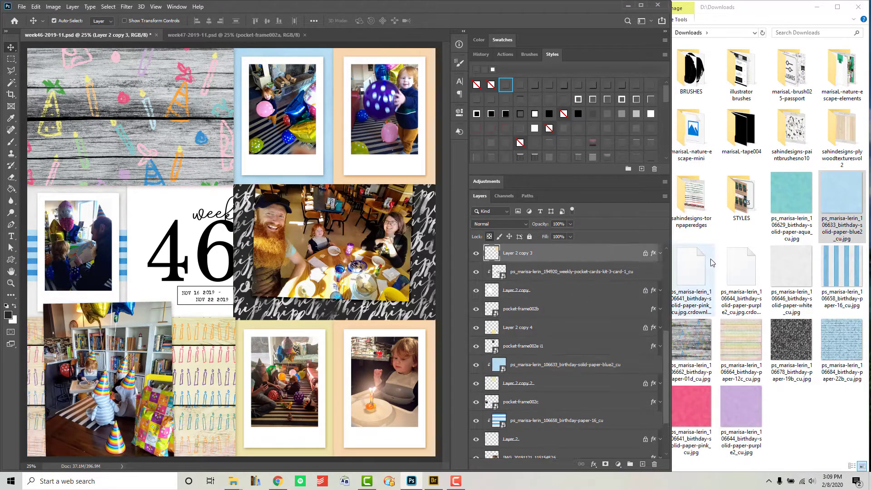
left_click_drag(791, 281, 532, 238)
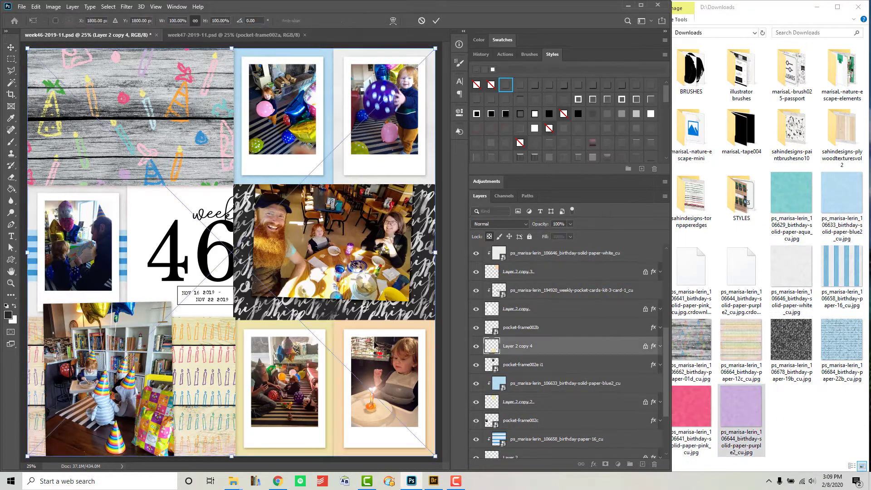
key("Return")
right_click(526, 353)
left_click(557, 282)
Clip the pink solid paper into its Week 46 frame
left_click_drag(690, 408, 545, 254)
key("Return")
right_click(593, 254)
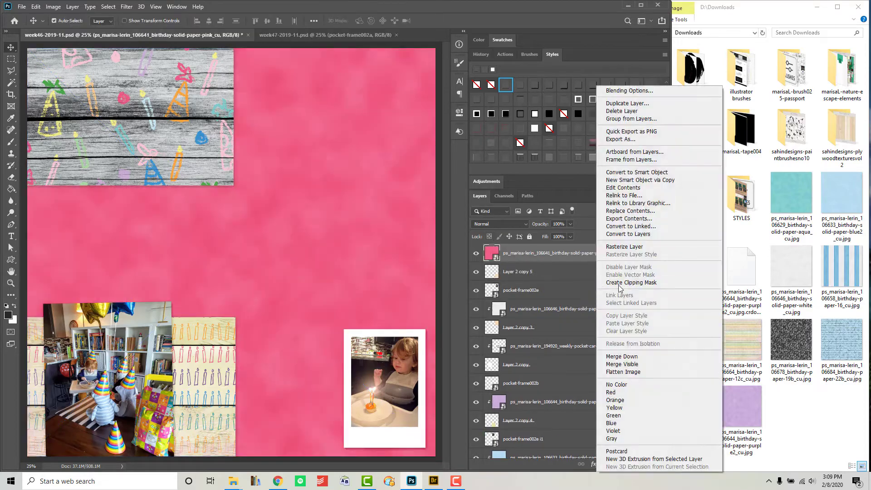
left_click(619, 283)
left_click(320, 35)
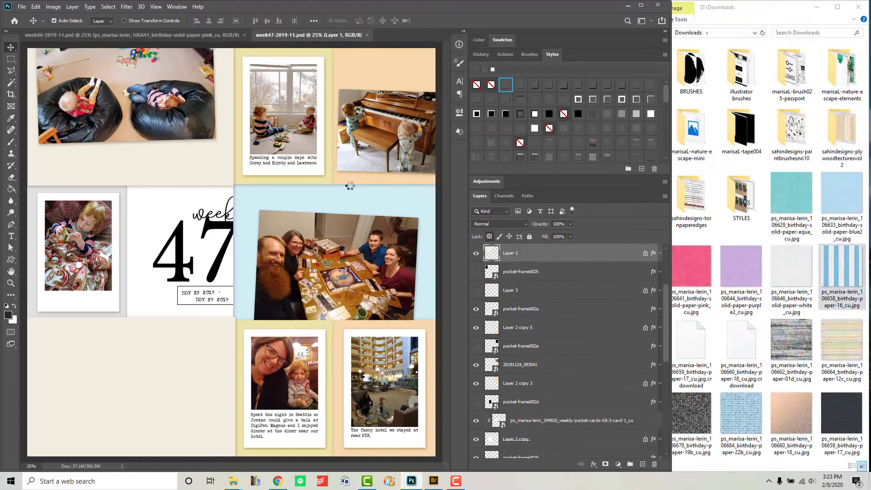
Clip the blue striped paper into the top-left card and purple paper into the top frame
right_click(566, 253)
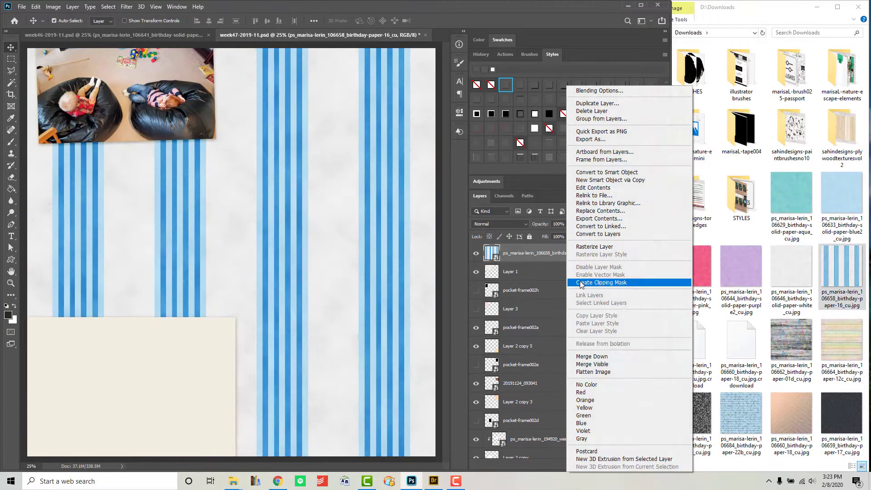
left_click(585, 276)
scroll(527, 380, "down", 3)
scroll(527, 380, "up", 2)
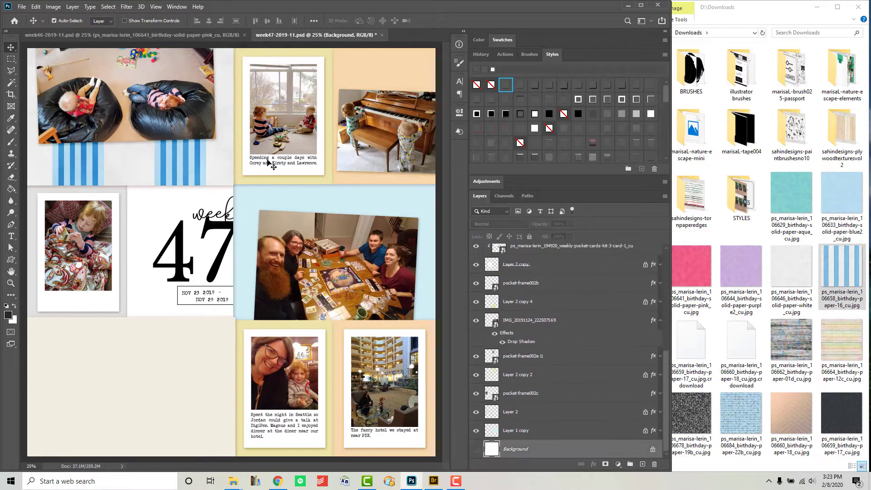
left_click_drag(741, 267, 336, 263)
key("Return")
right_click(590, 374)
left_click(626, 282)
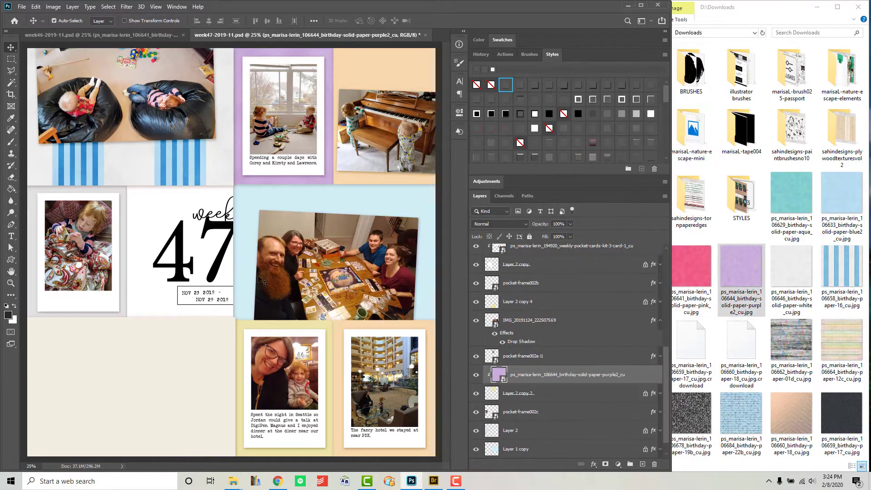
Clip pink striped paper behind the game photo and place dark striped paper bottom-left
left_click_drag(791, 415, 336, 251)
key("Return")
right_click(639, 448)
left_click(669, 257)
left_click(781, 378)
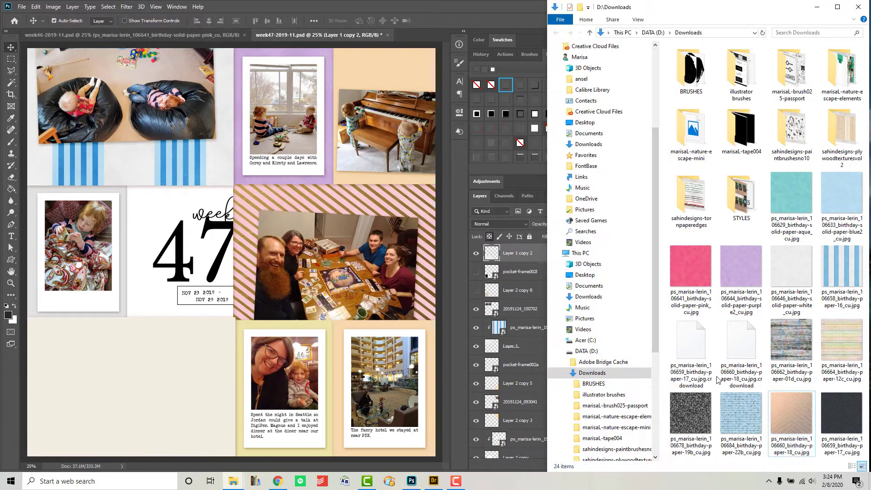
left_click_drag(690, 347, 265, 226)
key("Return")
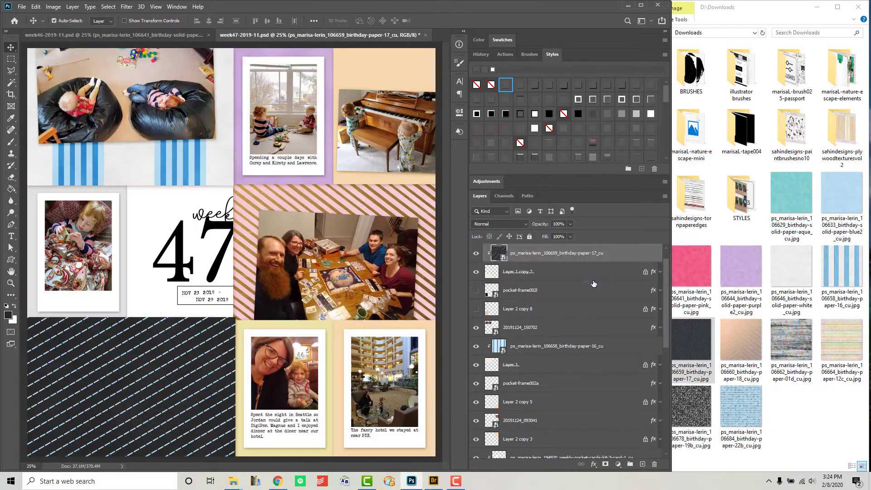
Set up the aqua paper layer and clip white paper to the top-right frame
right_click(640, 448)
left_click(657, 282)
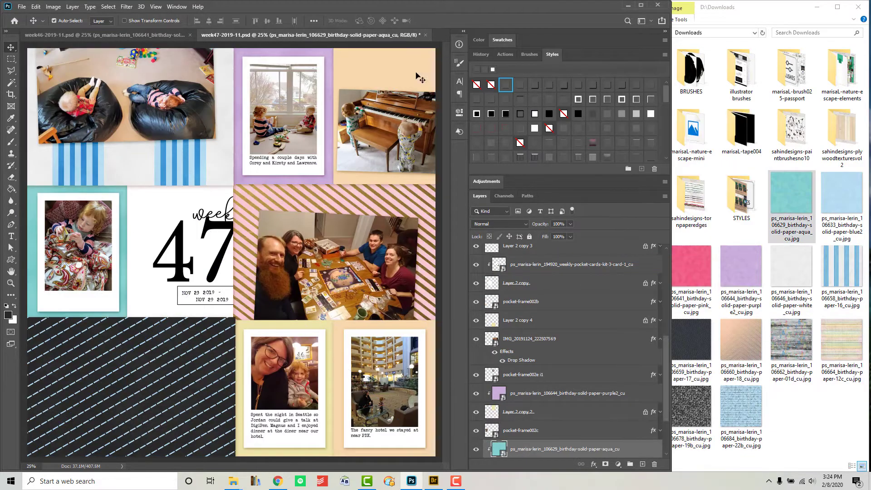
left_click_drag(791, 272, 231, 251)
key("Return")
right_click(625, 253)
left_click(659, 282)
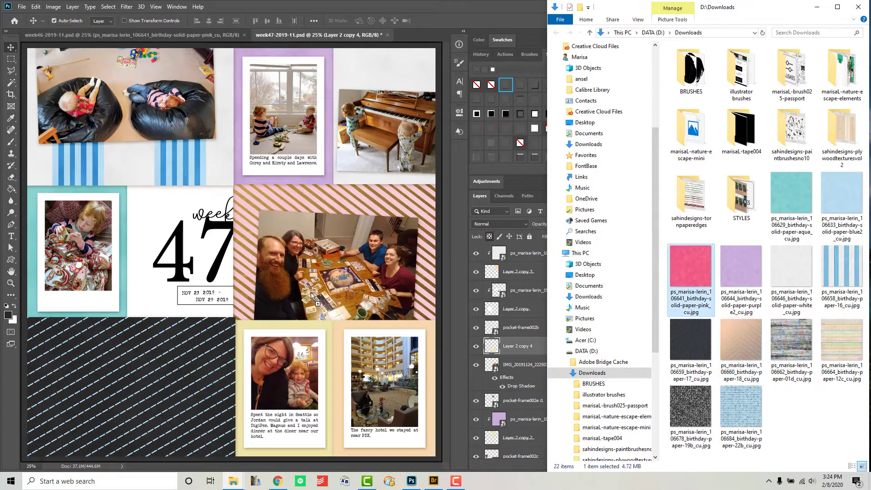
Clip pink paper into the lower-middle frame and light blue into the lower-right frame
left_click_drag(690, 295, 272, 226)
key("Return")
right_click(549, 252)
left_click(583, 282)
key("Return")
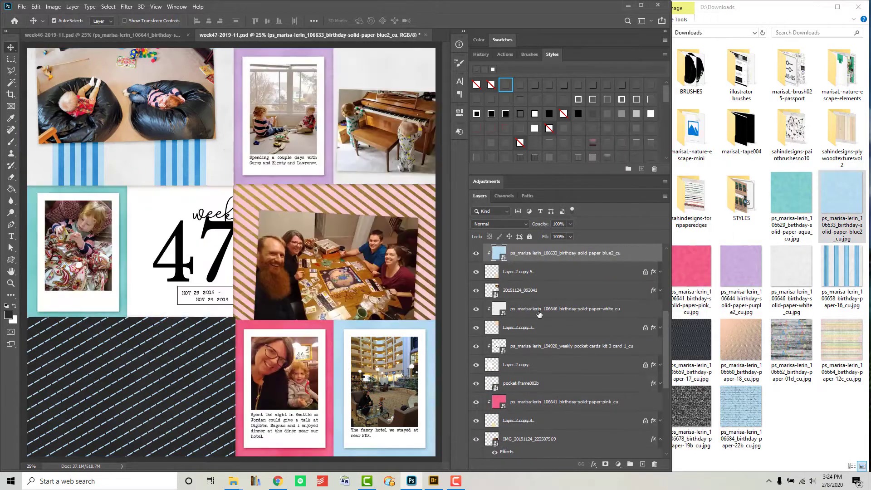
left_click(277, 481)
left_click(671, 8)
Close finished paper tabs and open two birthday print items in new pages
left_click(671, 7)
left_click(671, 8)
scroll(216, 339, "down", 6)
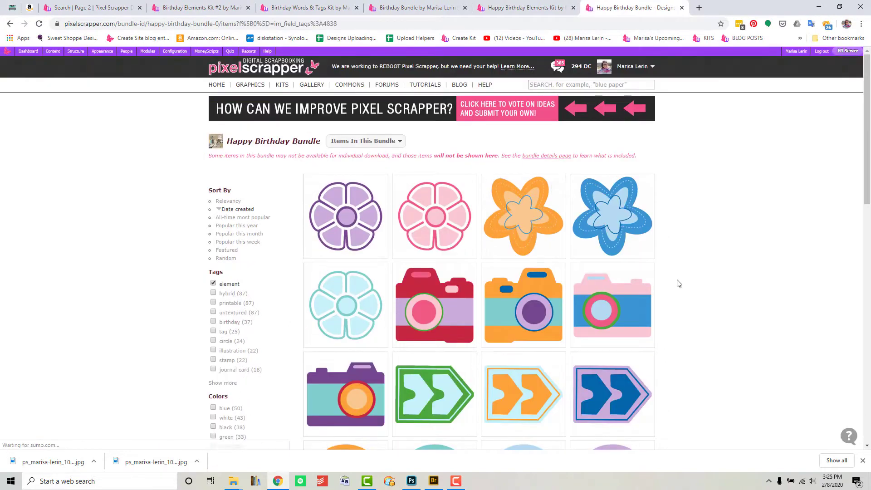
scroll(676, 282, "down", 3)
right_click(612, 195)
left_click(635, 201)
right_click(524, 163)
left_click(554, 173)
scroll(523, 185, "down", 10)
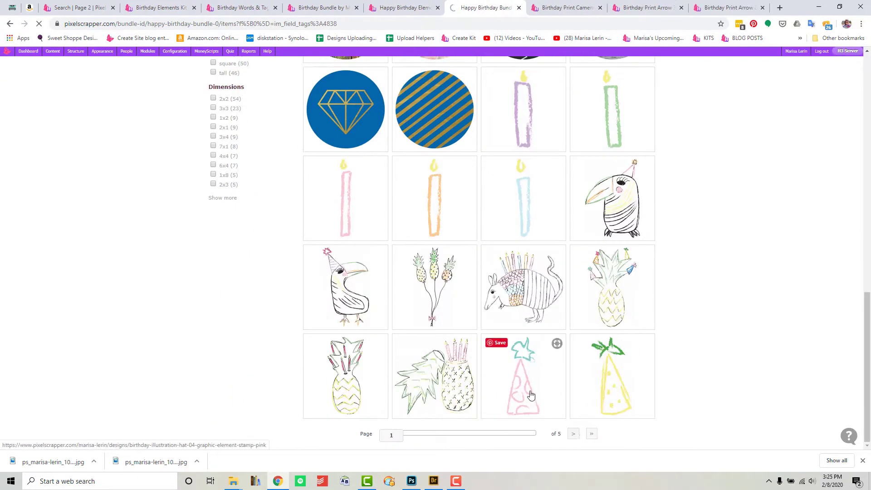
Open the grey arrow, two star scatters, another item and the bunting in new pages
right_click(617, 187)
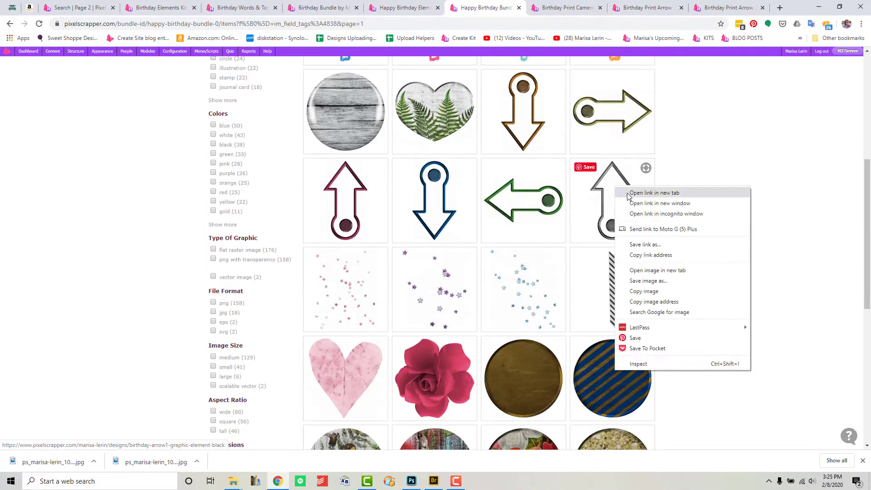
left_click(627, 195)
scroll(627, 195, "down", 2)
middle_click(399, 195)
middle_click(521, 195)
scroll(521, 195, "down", 7)
right_click(503, 195)
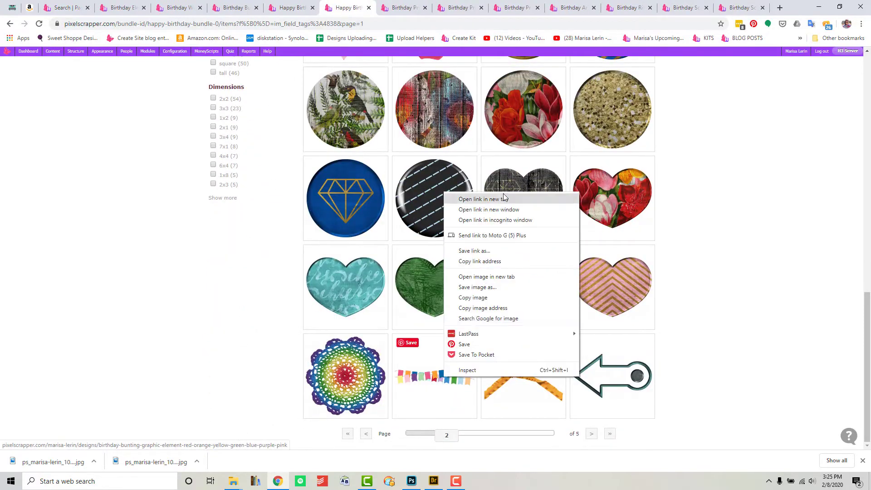
left_click(503, 198)
right_click(526, 199)
left_click(562, 202)
left_click(467, 433)
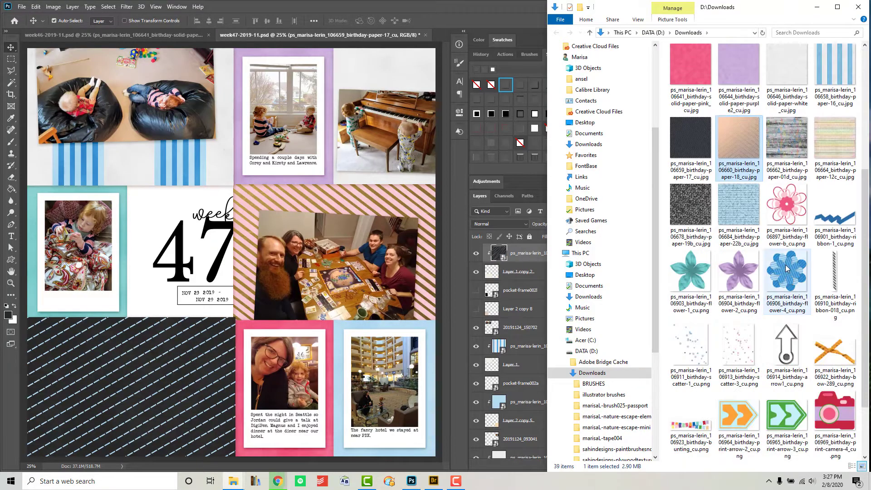
Place a blue flower lower left and a teal flower near the piano photo, then delete unused hidden layers
mouse_move(786, 268)
left_mouse_down()
mouse_move(253, 262)
mouse_move(136, 399)
mouse_move(84, 363)
left_mouse_up()
left_click(732, 313)
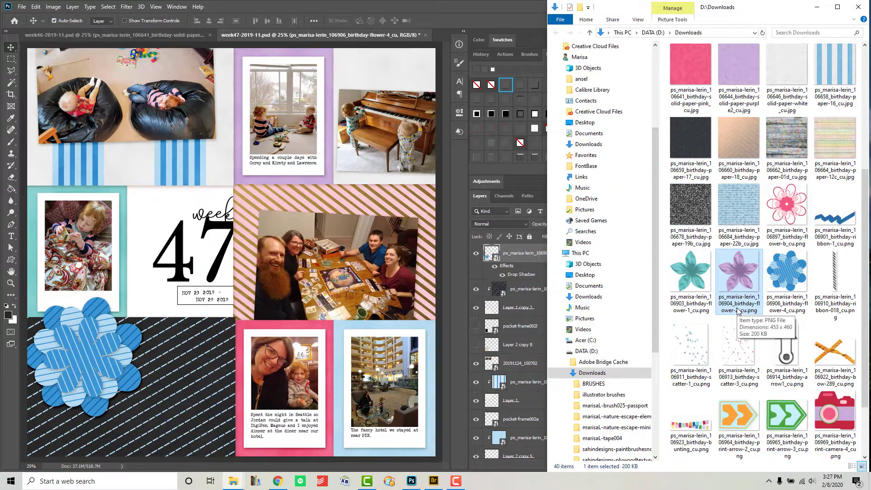
left_click_drag(690, 271, 231, 251)
left_click_drag(353, 93, 349, 96)
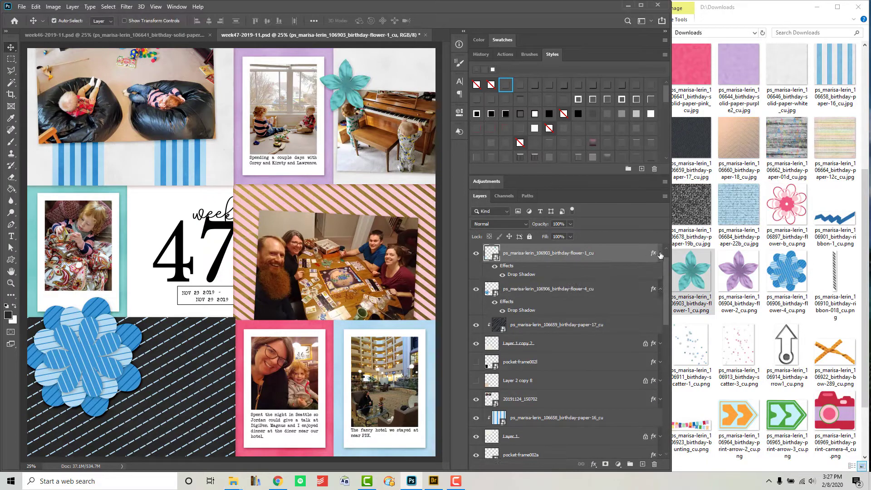
mouse_move(506, 283)
left_mouse_down()
mouse_move(544, 252)
mouse_move(580, 365)
mouse_move(576, 410)
left_mouse_up()
left_click(660, 271)
left_click(521, 262)
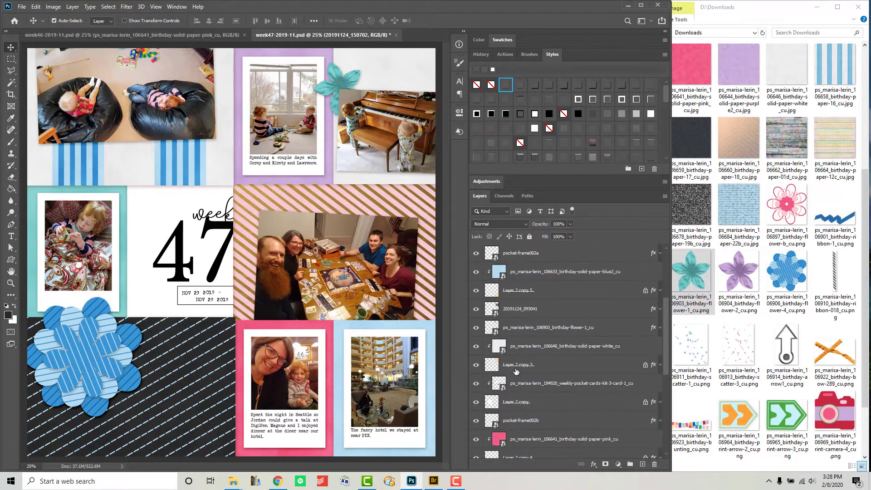
key("Delete")
key("Delete")
Scatter pink stars across the page and add a drop-shadowed grey arrow at the game photo's upper right
left_click_drag(738, 347, 131, 213)
key("Return")
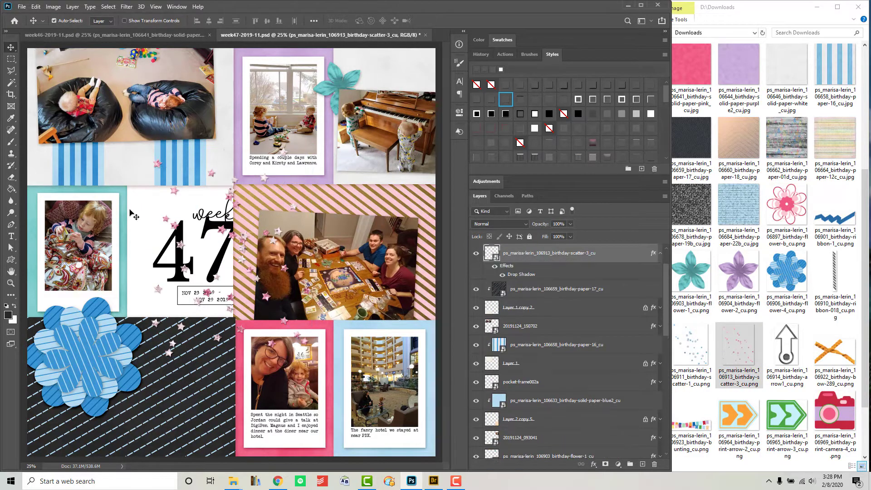
left_click_drag(786, 345, 333, 283)
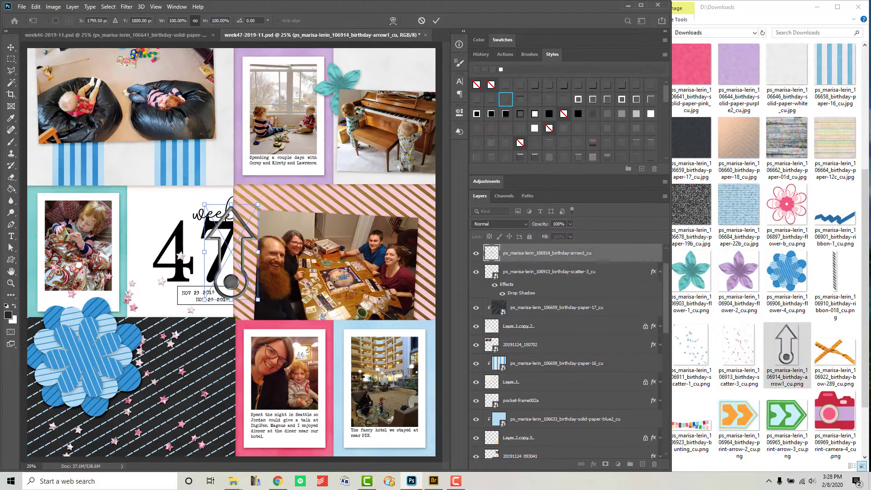
left_click(505, 84)
left_click_drag(253, 261, 411, 222)
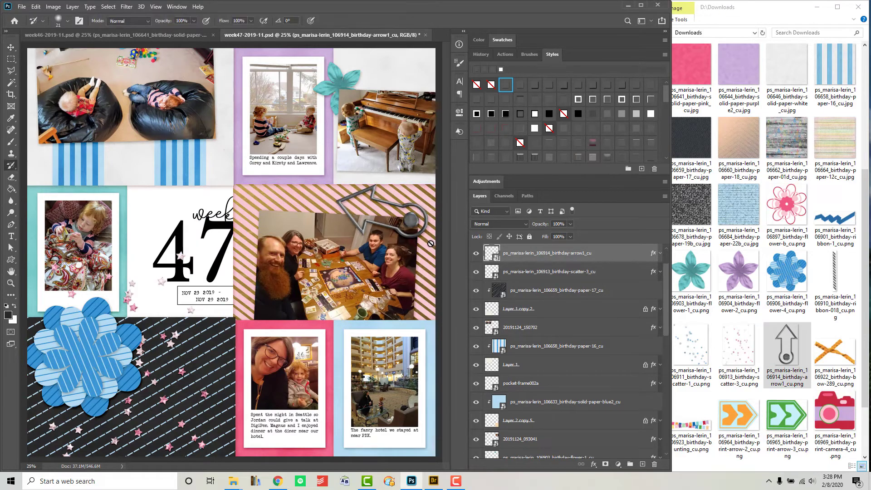
Hang the bunting over the wood area on week 46 and across week 47
left_click(116, 35)
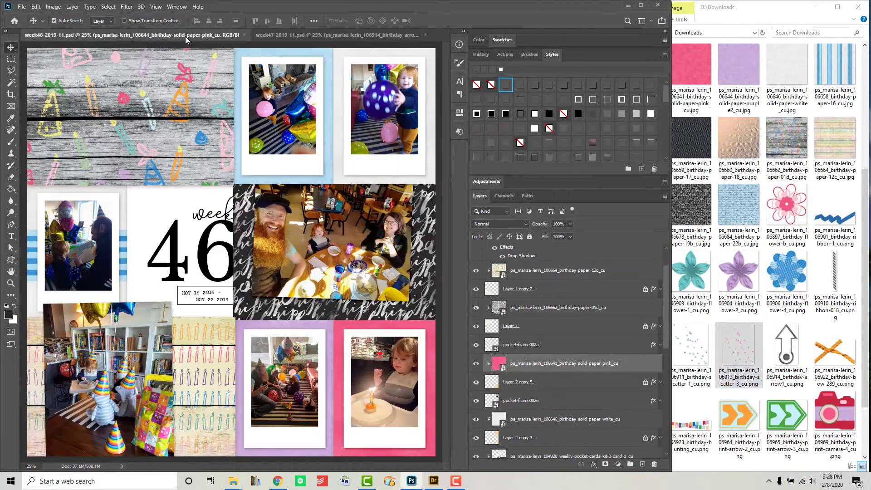
mouse_move(691, 424)
left_mouse_down()
mouse_move(555, 369)
mouse_move(555, 262)
left_mouse_up()
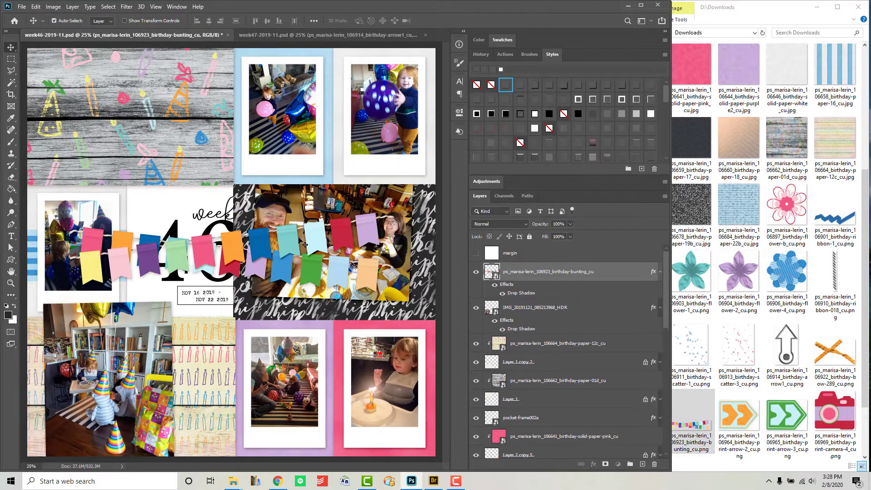
left_click_drag(300, 242, 167, 161)
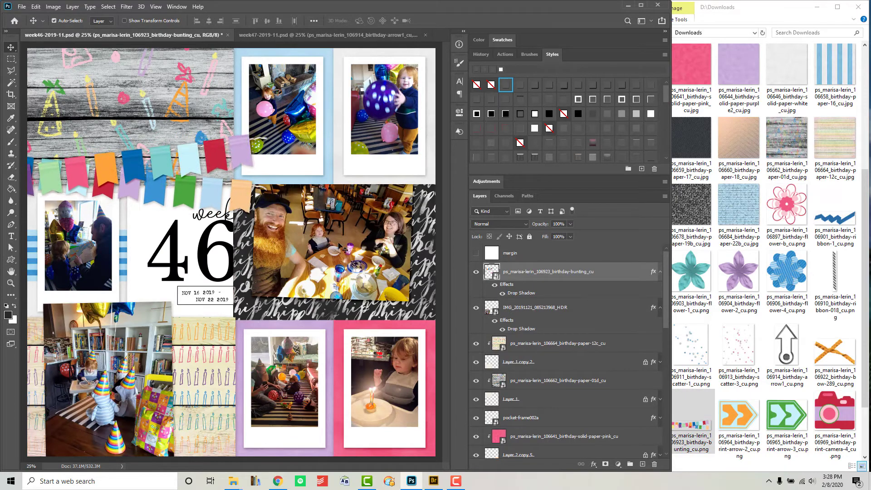
key("ctrl+Tab")
mouse_move(546, 172)
left_mouse_down()
mouse_move(422, 205)
mouse_move(433, 190)
left_mouse_up()
left_click(405, 222)
Place the orange print arrow at the lower left and bring the pink word circle into week 46
left_click(812, 336)
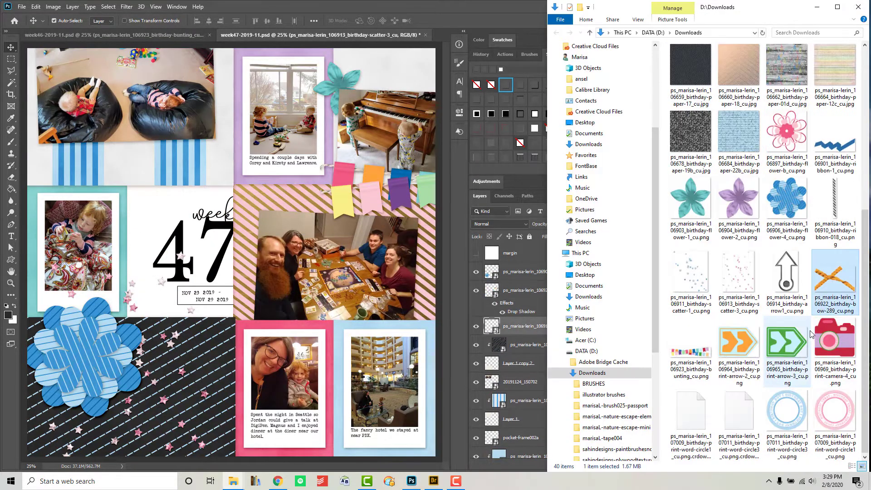
mouse_move(738, 344)
left_mouse_down()
mouse_move(232, 252)
mouse_move(90, 280)
left_mouse_up()
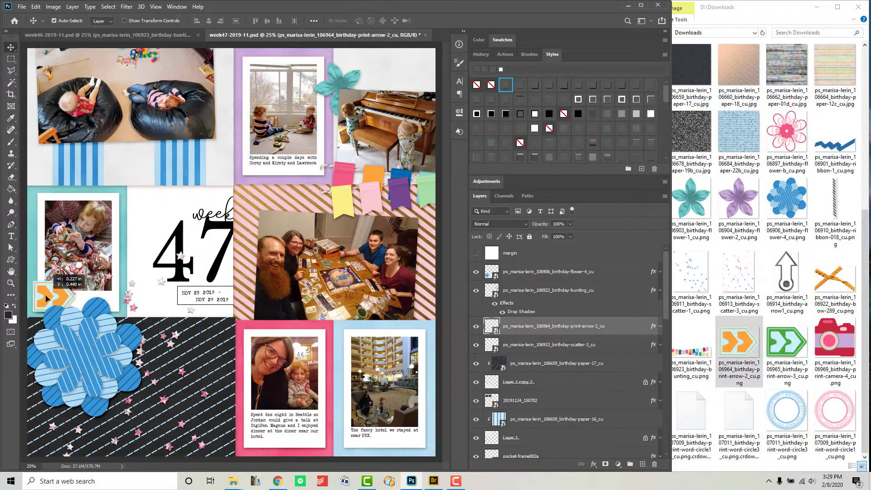
left_click(834, 341)
left_click(109, 35)
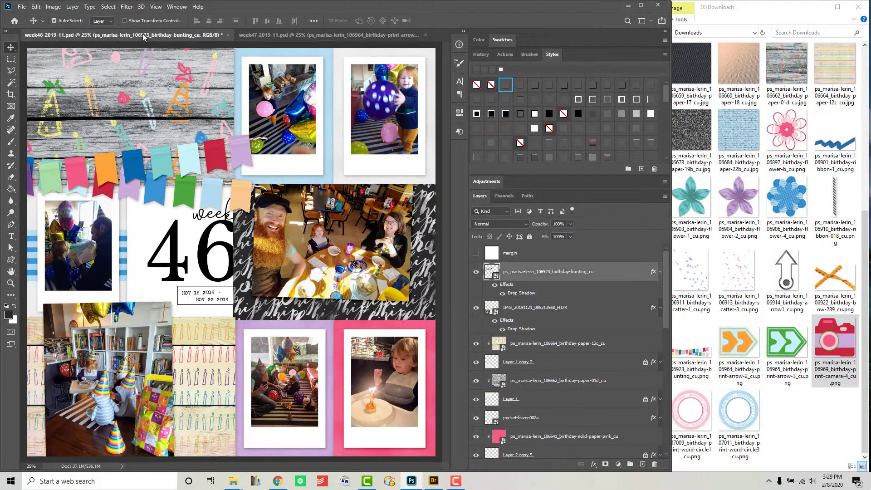
left_click_drag(342, 338, 341, 338)
Commit the pink word circle over the pink frame and stack it behind the photo frame
left_click_drag(226, 256, 343, 329)
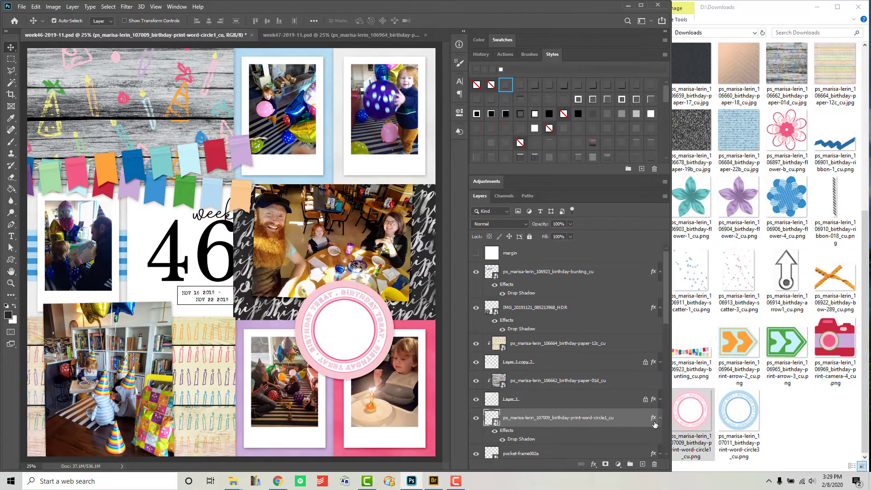
key("Return")
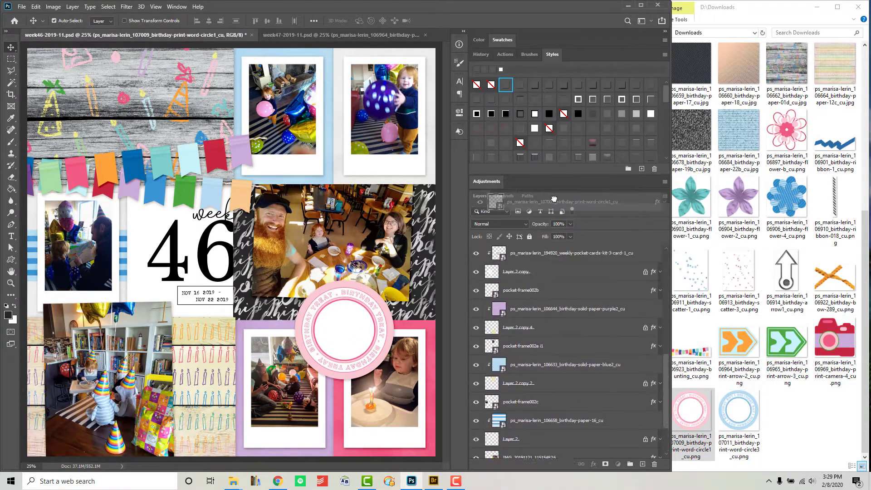
left_click_drag(558, 290, 558, 317)
left_click_drag(324, 297, 349, 318)
Add a shrunken blue word circle upper right, layered beneath the top frame, and nudge the pink circle right
left_click_drag(739, 423, 263, 248)
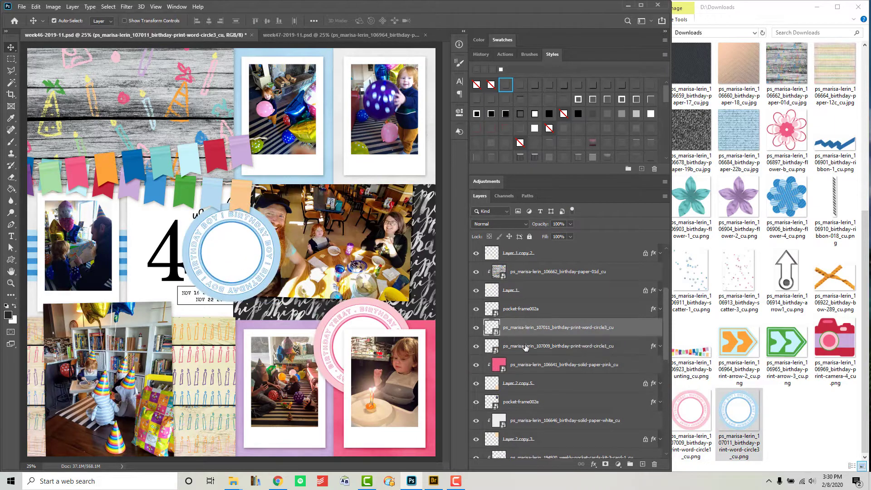
left_click_drag(181, 203, 241, 253)
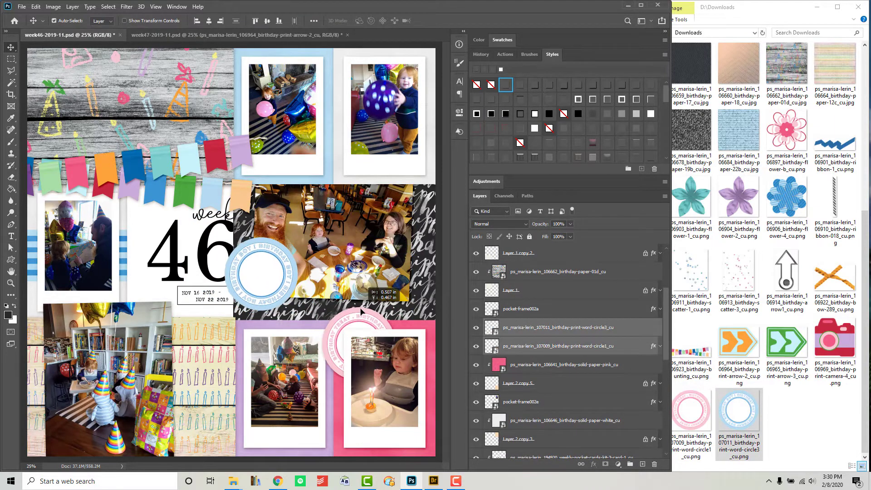
key("Return")
left_click_drag(271, 280, 322, 171)
left_click_drag(554, 254, 554, 324)
left_click_drag(312, 182, 317, 185)
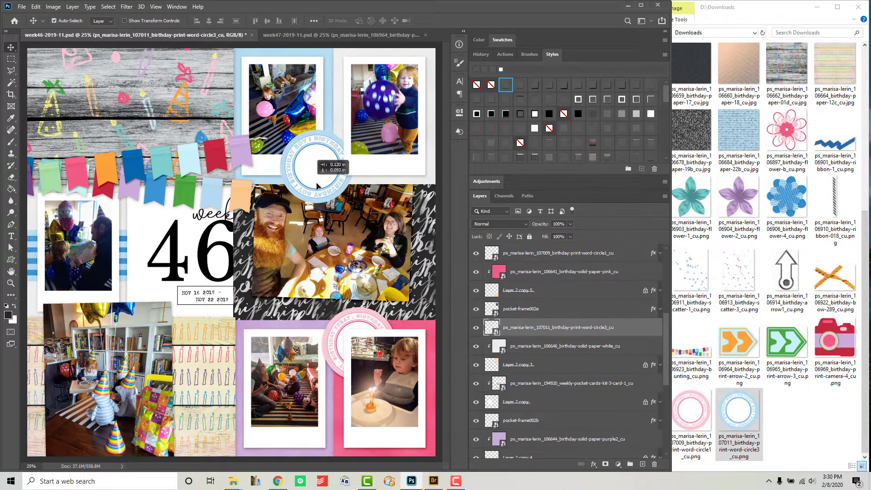
left_click_drag(362, 317, 364, 318)
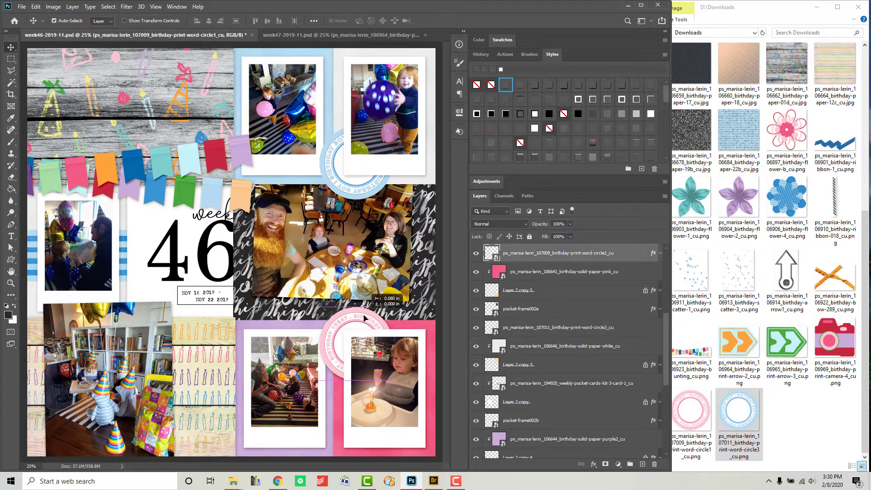
Scatter blue stars just below the bunting and add a pink flower scaled down onto the pink circle
left_click_drag(691, 272, 231, 254)
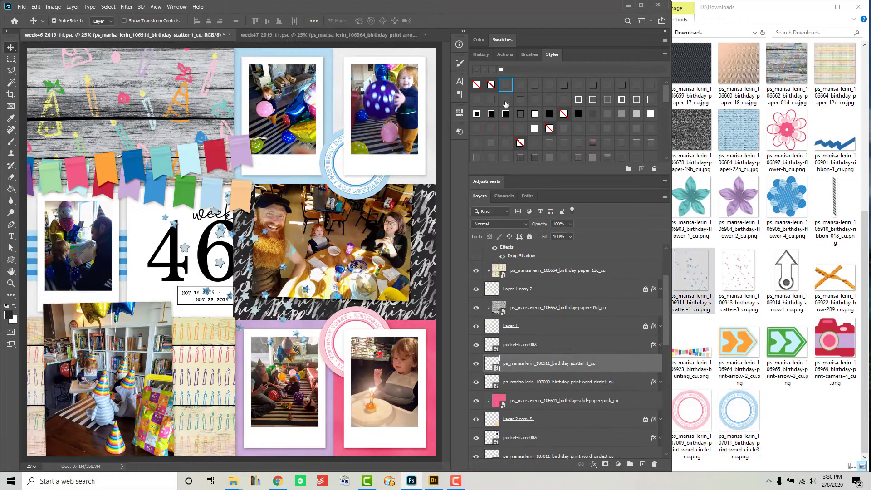
left_click_drag(549, 363, 566, 291)
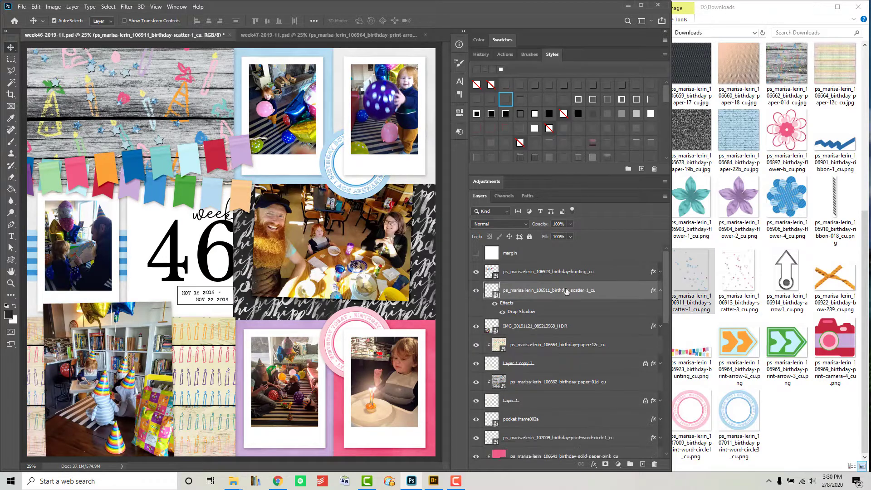
left_click_drag(172, 204, 178, 211)
left_click(800, 325)
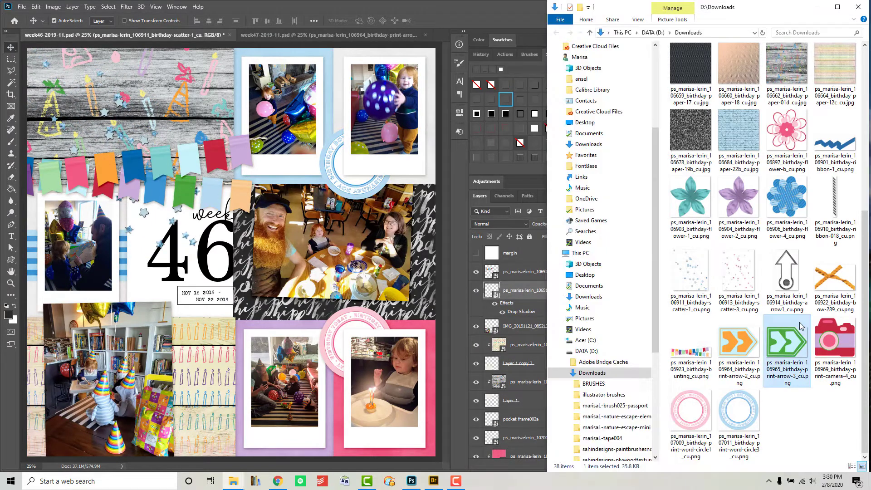
mouse_move(786, 136)
left_mouse_down()
mouse_move(258, 311)
mouse_move(353, 323)
left_mouse_up()
key("ctrl+t")
left_click_drag(291, 264, 354, 329)
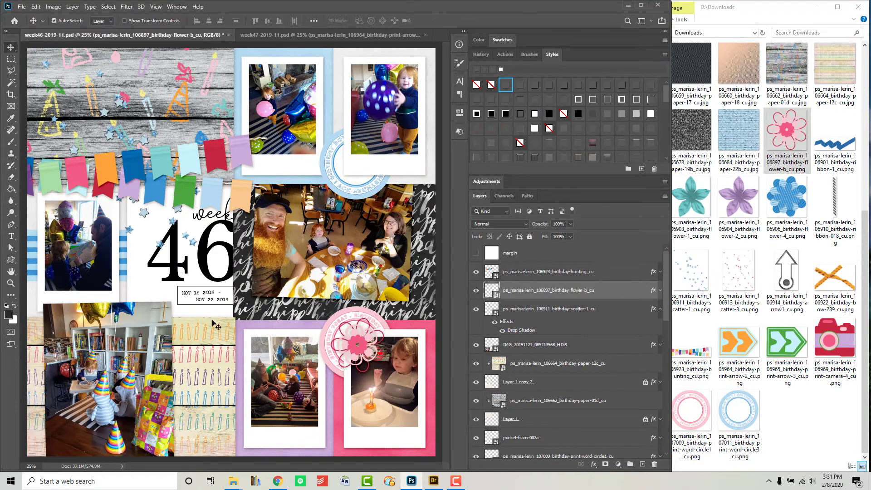
Add the blue zigzag ribbon to the week 46 page
left_click(771, 381)
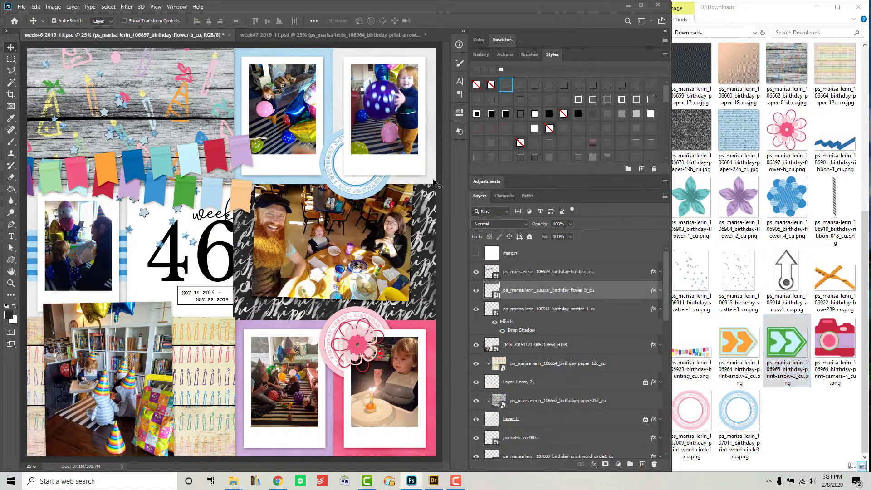
mouse_move(412, 180)
left_mouse_down()
mouse_move(258, 239)
mouse_move(404, 181)
left_mouse_up()
key("Return")
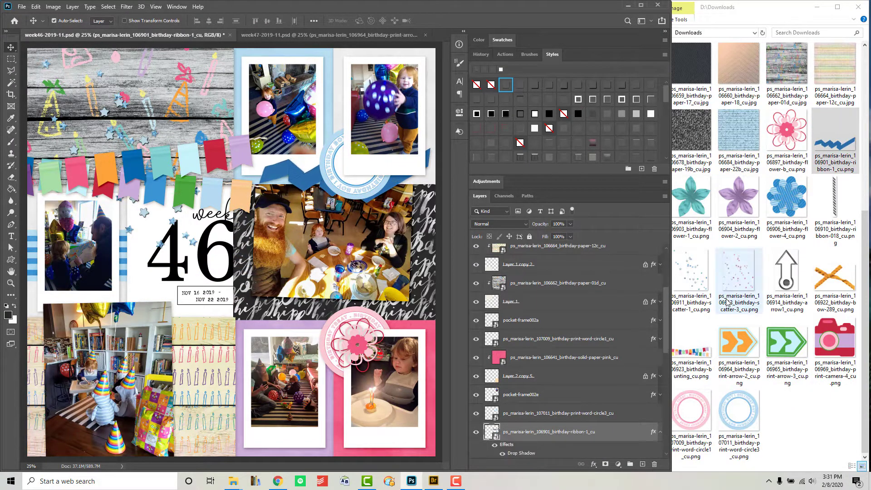
On week 47, add the striped ribbon rotated -89° to horizontal and moved down across the page
left_click(326, 34)
left_click_drag(834, 209, 232, 251)
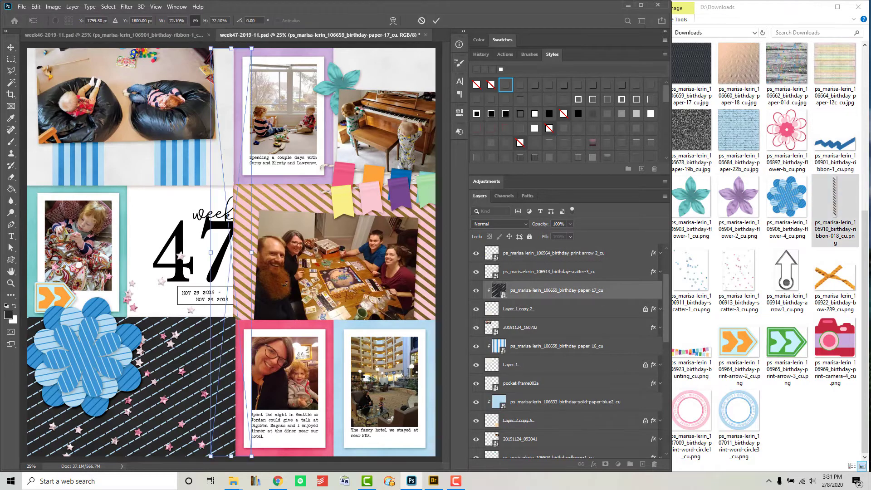
left_click_drag(366, 317, 296, 117)
key("Return")
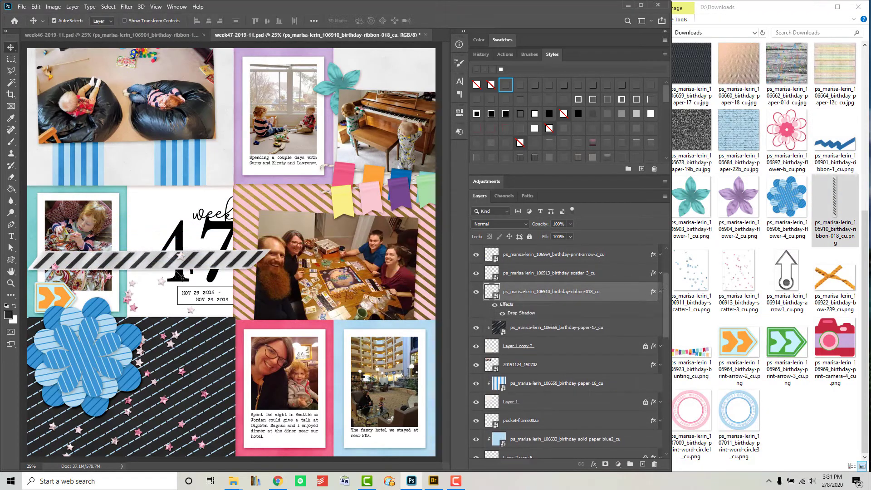
left_click_drag(181, 272, 185, 321)
left_click(71, 301)
Delete the orange arrow from week 47 and return to the week 47 layout
key("Delete")
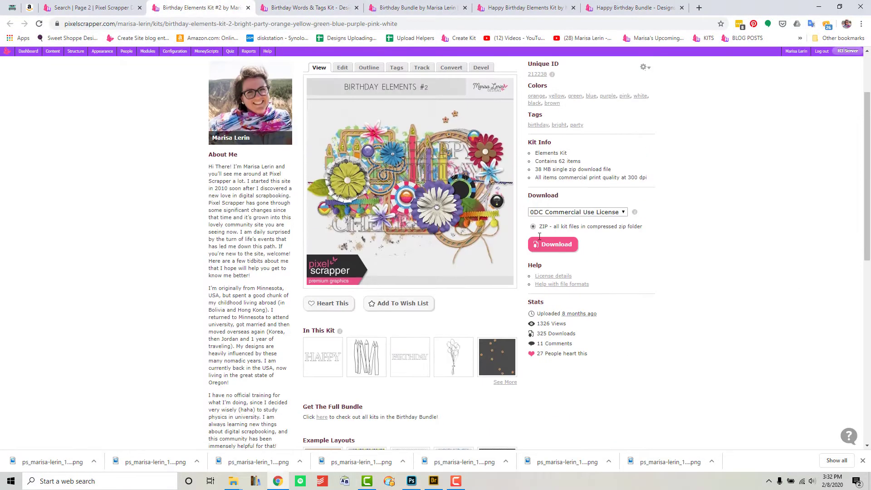
left_click(406, 483)
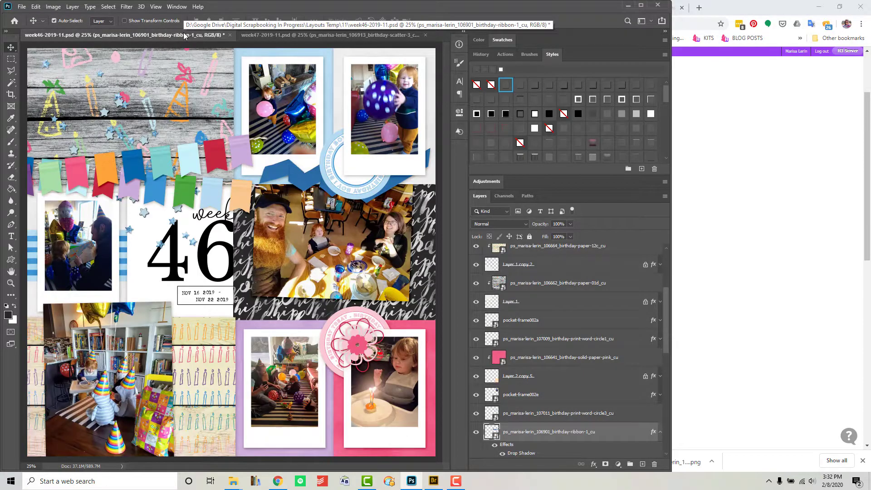
left_click(333, 35)
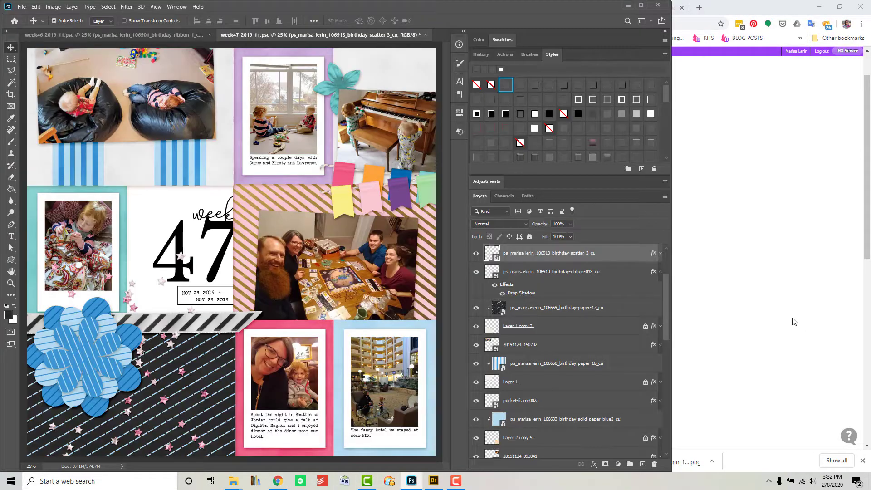
In Chrome, scroll the Birthday Words & Tags kit and open The Party Is Here tag page
left_click(793, 322)
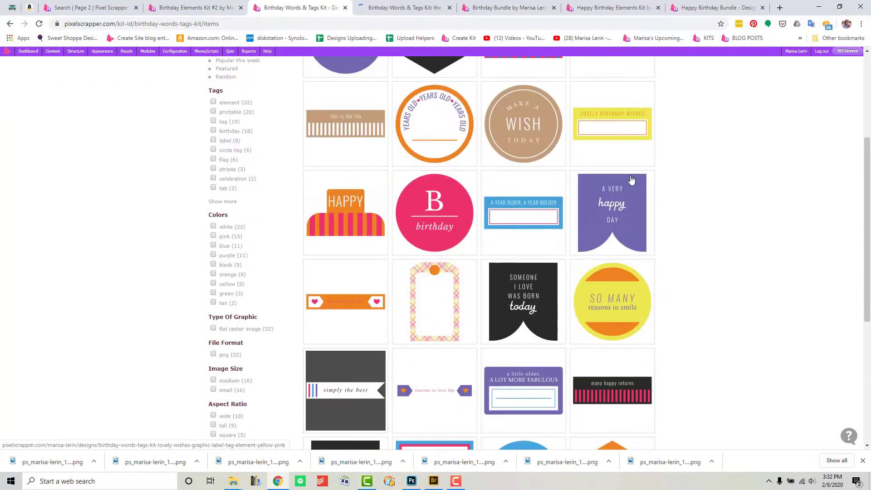
scroll(631, 180, "down", 4)
scroll(631, 179, "down", 2)
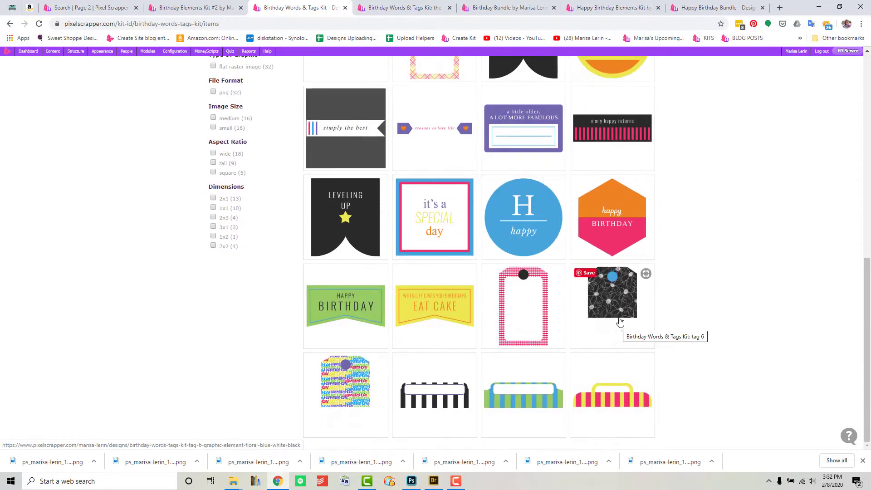
key("ctrl+Tab")
Place The Party Is Here tag on week 47's top-left photo, layered under Layer 1 copy 2
left_click(818, 7)
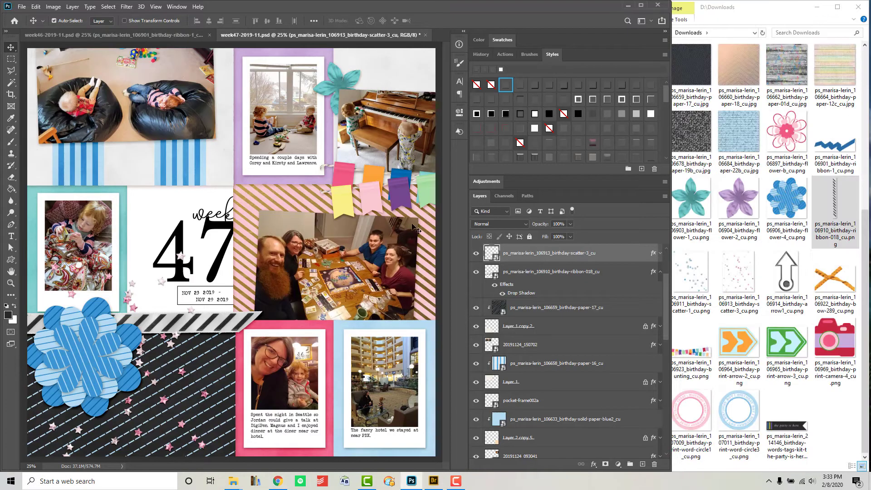
left_click(787, 424)
left_click_drag(787, 424, 231, 251)
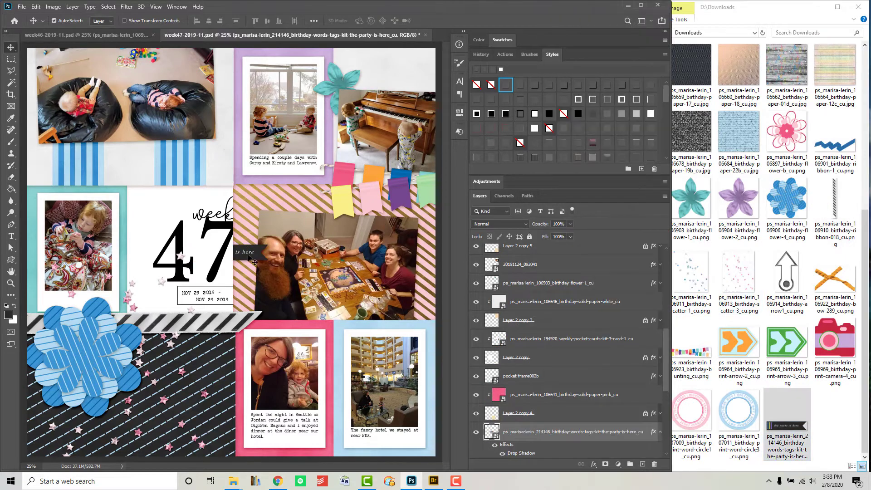
left_click_drag(523, 432, 539, 195)
left_click_drag(525, 407, 525, 412)
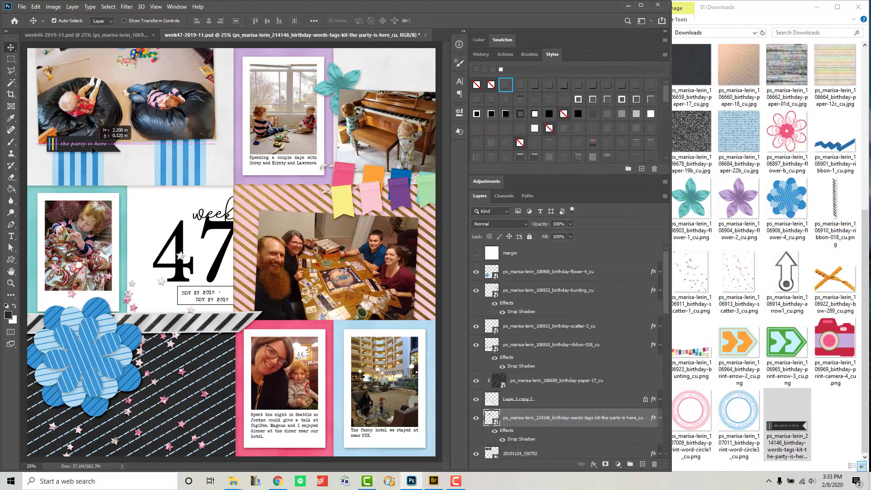
left_click_drag(154, 143, 64, 147)
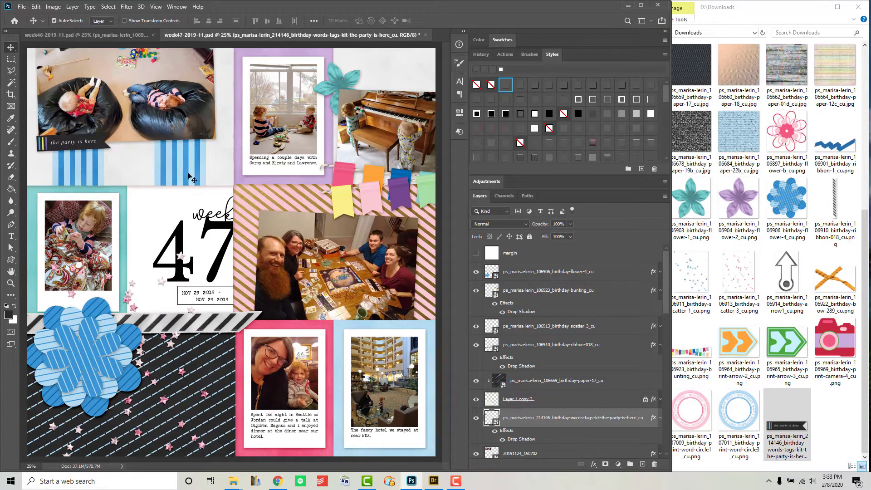
Add an arrow beside the party tag and a purple flower layered above the arrow
mouse_move(786, 281)
left_mouse_down()
mouse_move(231, 251)
mouse_move(101, 168)
left_mouse_up()
key("Return")
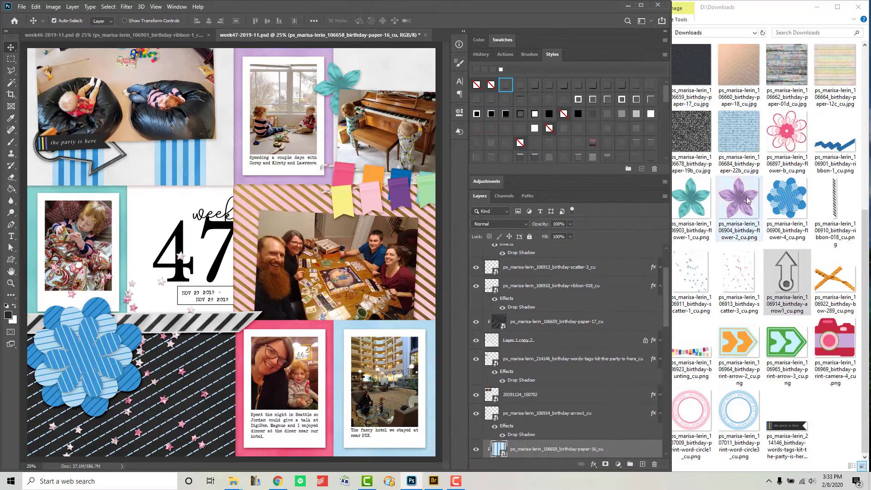
left_click_drag(738, 199, 213, 245)
key("Return")
left_click_drag(628, 434, 626, 387)
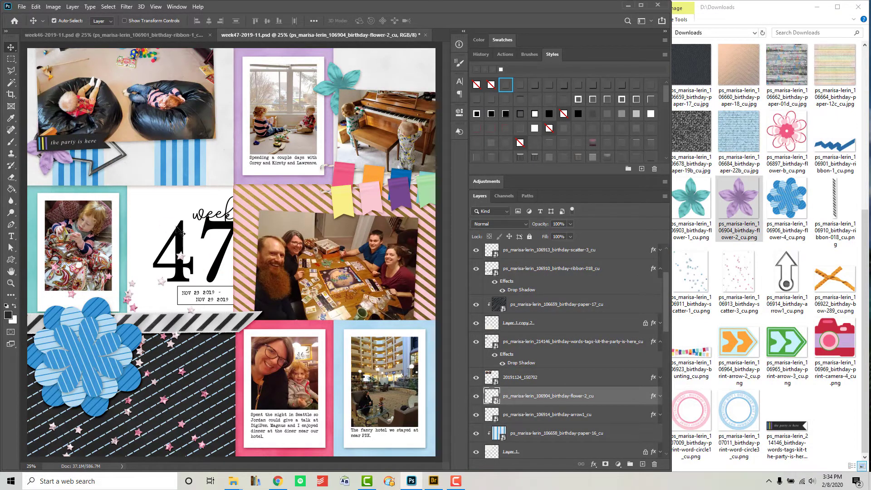
Scatter blue stars with a drop shadow toward the top right of week 47
left_click_drag(692, 273, 227, 244)
left_click(506, 98)
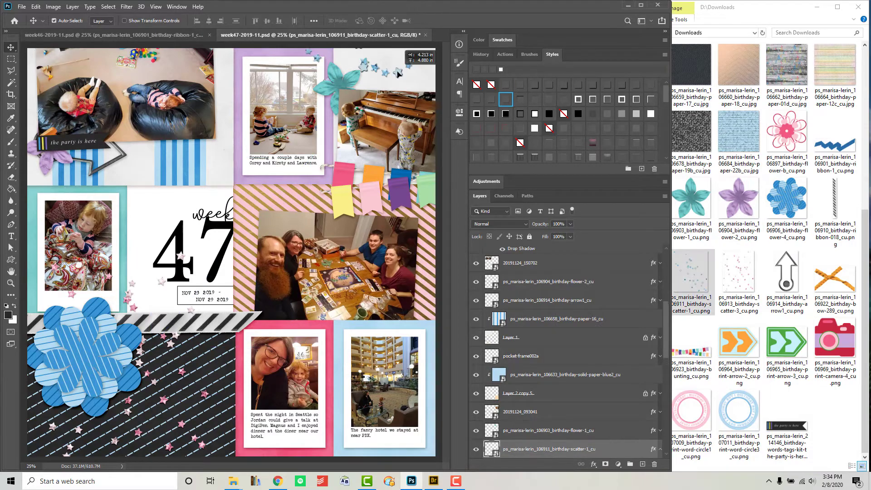
left_click_drag(339, 170, 357, 93)
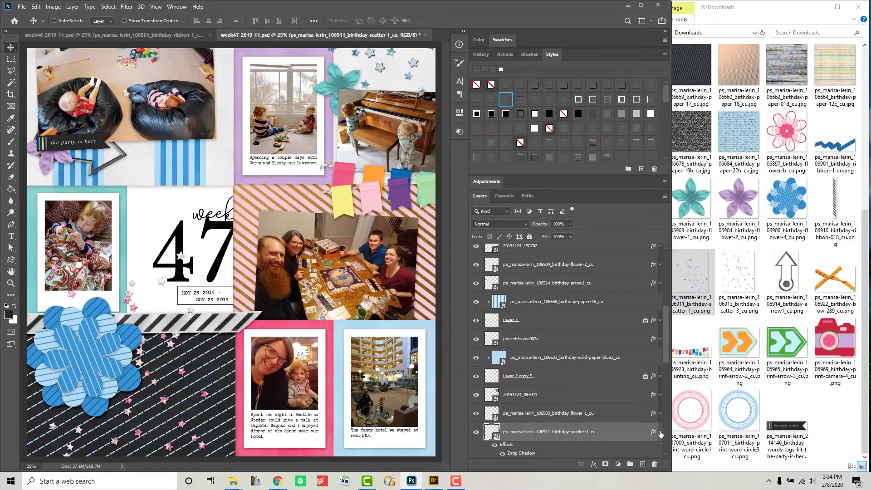
left_click(157, 36)
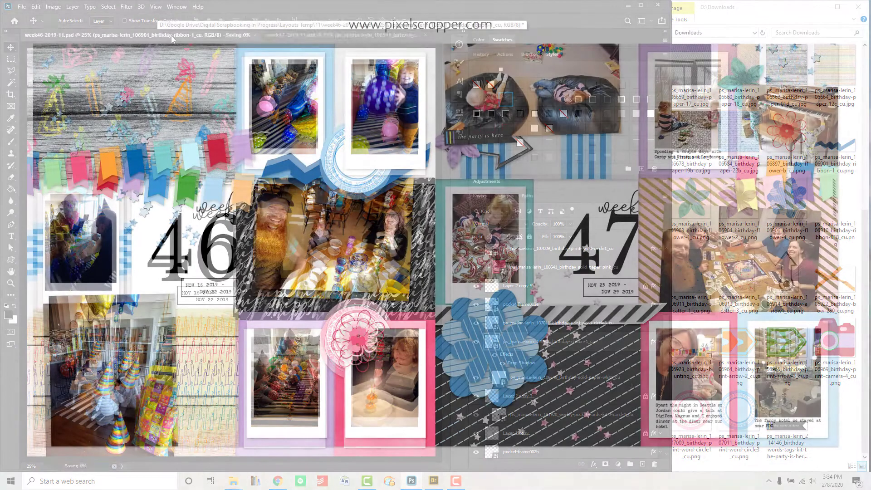